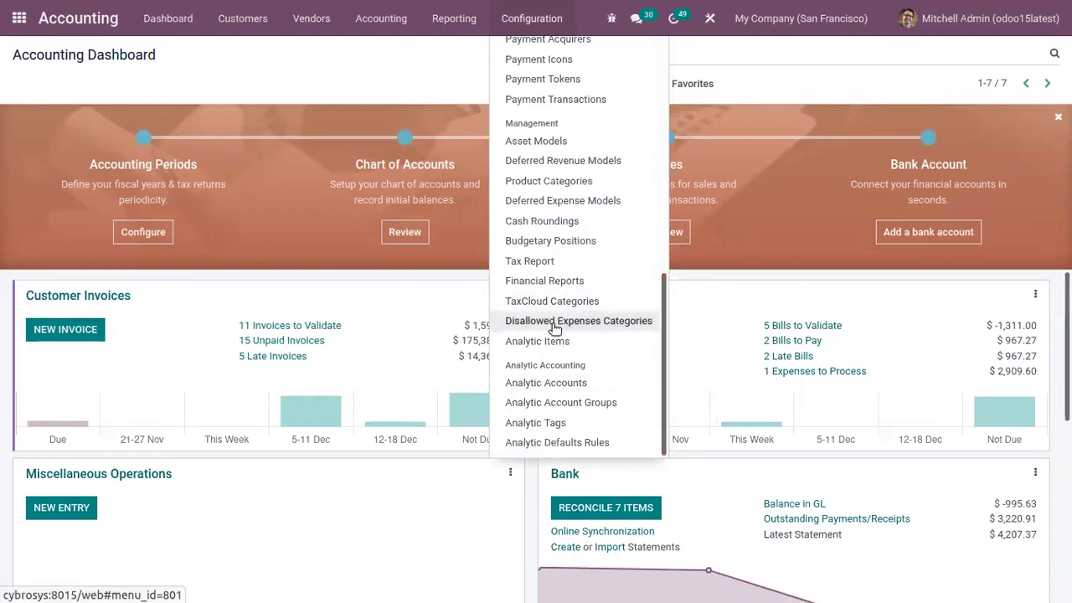
Step: Create a new disallowed expenses category with code 14567 and name Vehicle Expenses
{"action": "left_click", "coordinate": [555, 327]}
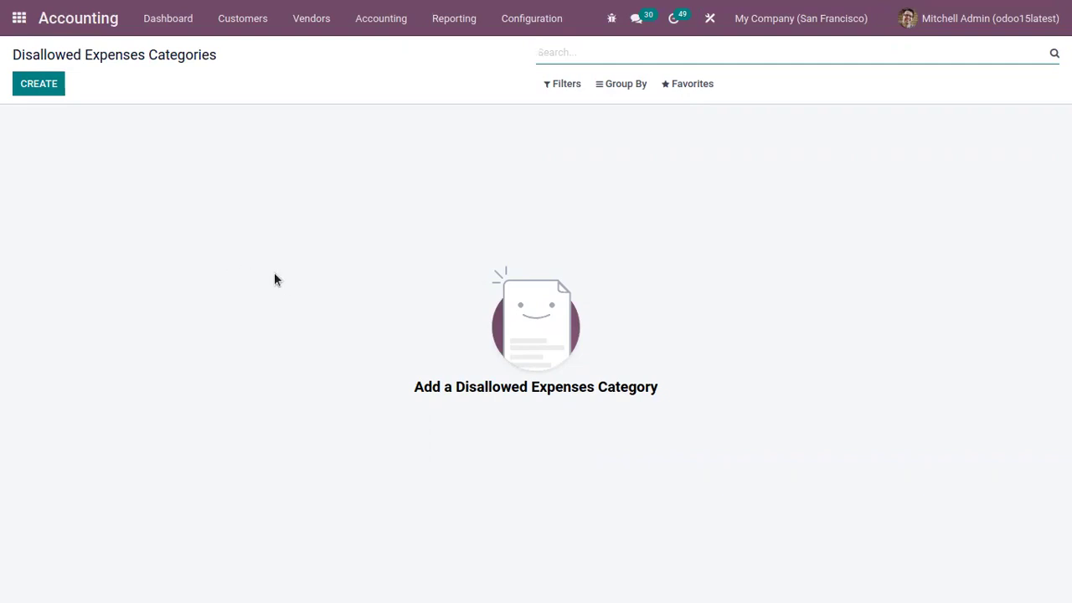
{"action": "left_click", "coordinate": [38, 86]}
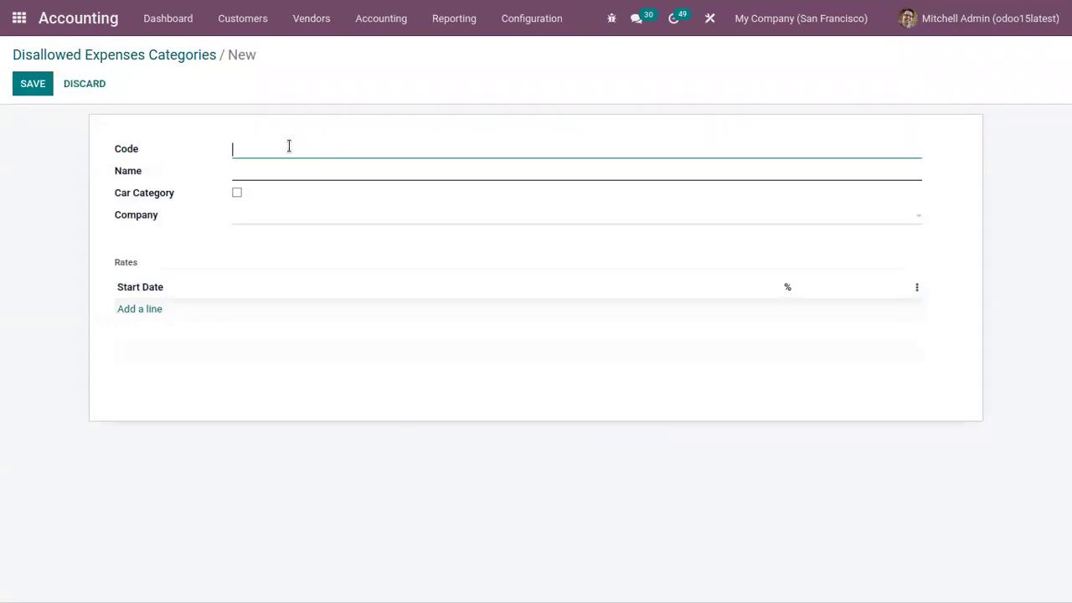
{"action": "type", "text": "14567"}
{"action": "left_click", "coordinate": [321, 173]}
{"action": "type", "text": "Car"}
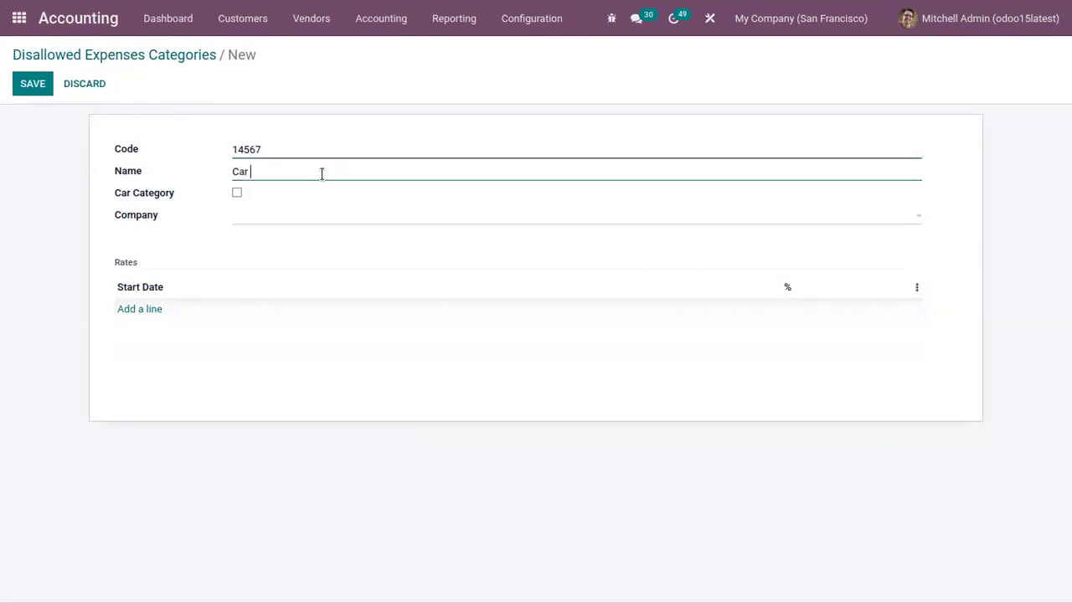
{"action": "type", "text": " Expenses"}
{"action": "key", "text": "BackSpace"}
{"action": "key", "text": "BackSpace"}
{"action": "key", "text": "BackSpace"}
{"action": "key", "text": "BackSpace"}
{"action": "type", "text": "Vehiocle"}
{"action": "key", "text": "BackSpace"}
{"action": "key", "text": "BackSpace"}
{"action": "key", "text": "BackSpace"}
{"action": "key", "text": "BackSpace"}
{"action": "type", "text": "cle"}
Step: Mark it as a car category and leave the company unset
{"action": "left_click", "coordinate": [237, 194]}
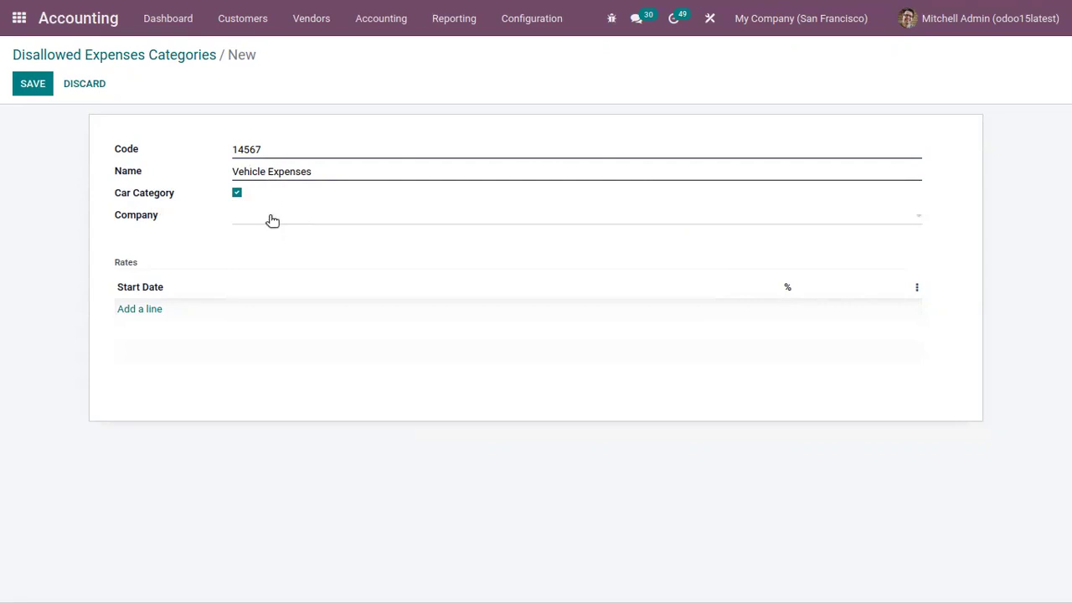
{"action": "left_click", "coordinate": [232, 219]}
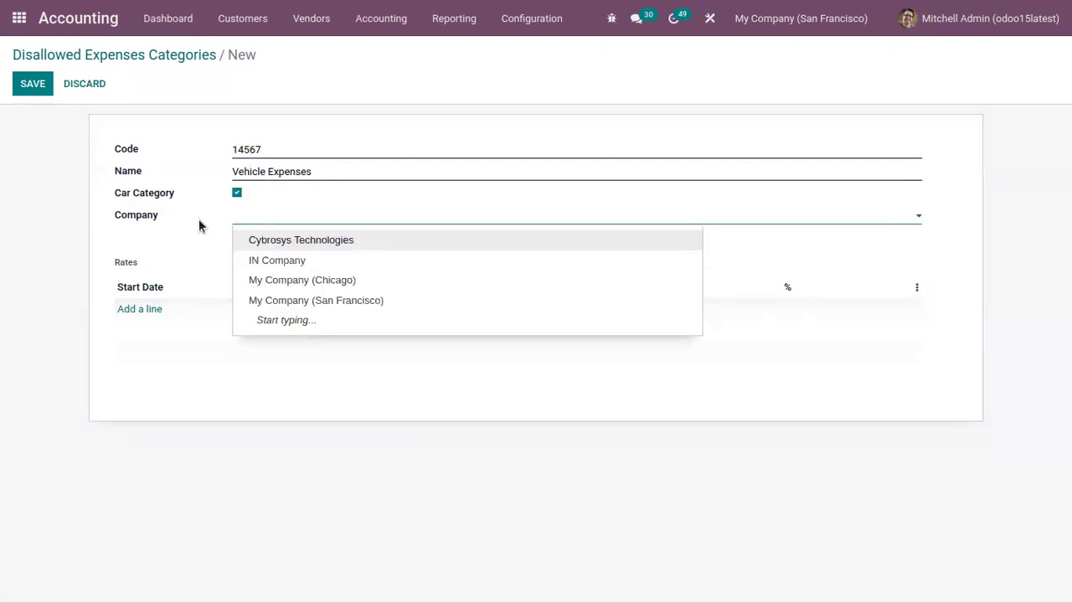
{"action": "left_click", "coordinate": [199, 221]}
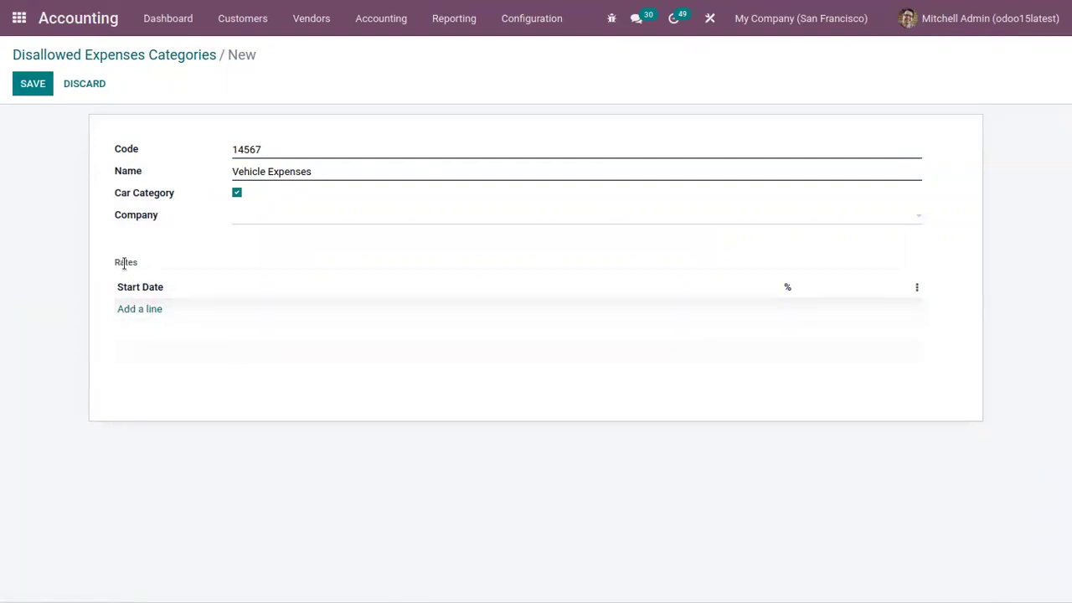
Step: Add a 50% rate line starting 11/30/2021
{"action": "left_click", "coordinate": [147, 309]}
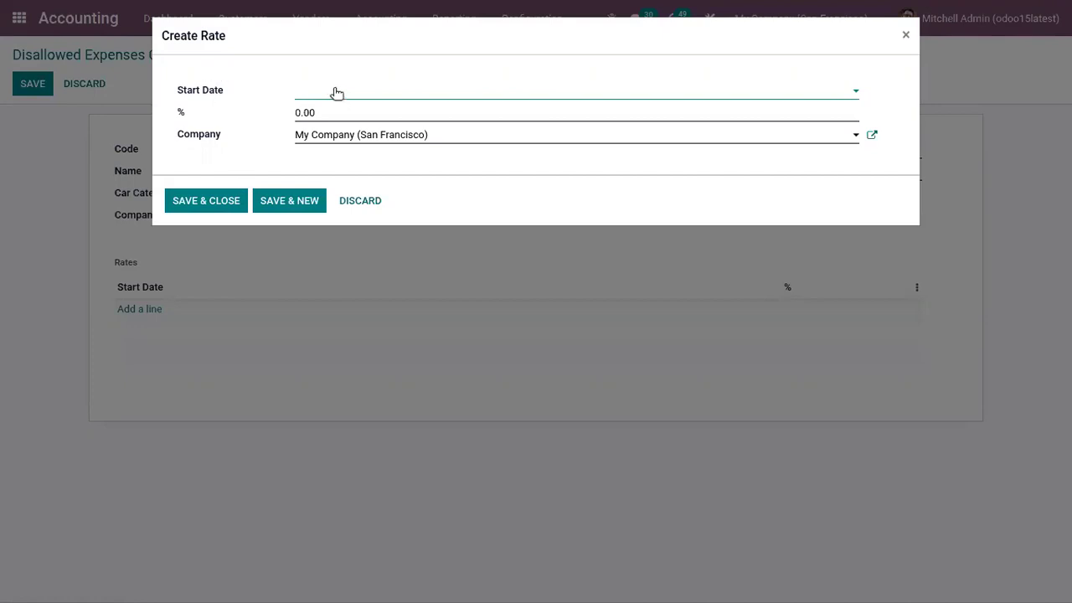
{"action": "left_click", "coordinate": [318, 112]}
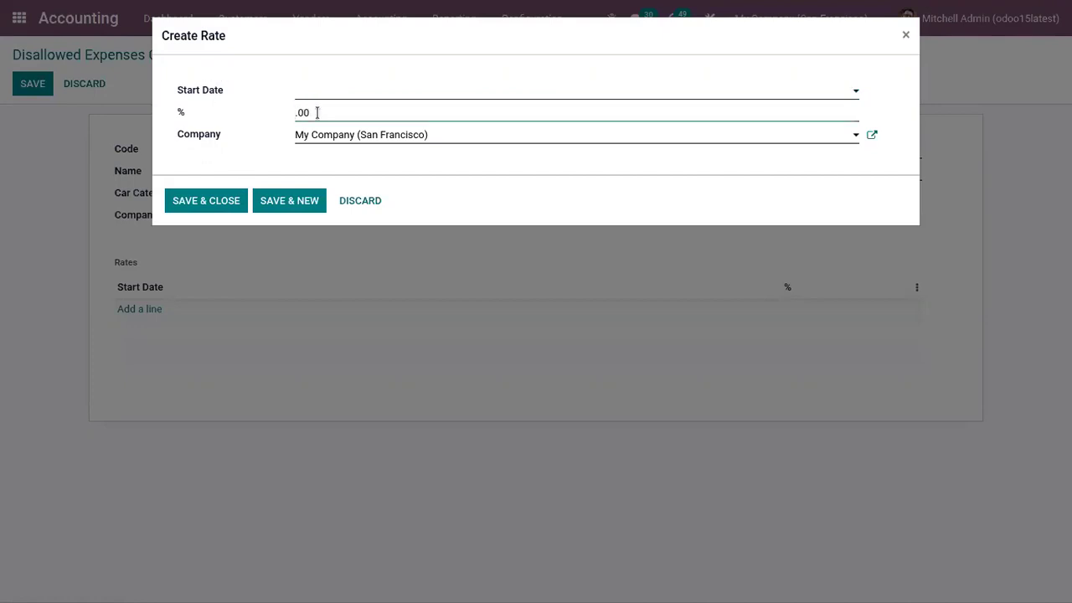
{"action": "type", "text": "50"}
{"action": "left_click", "coordinate": [335, 97]}
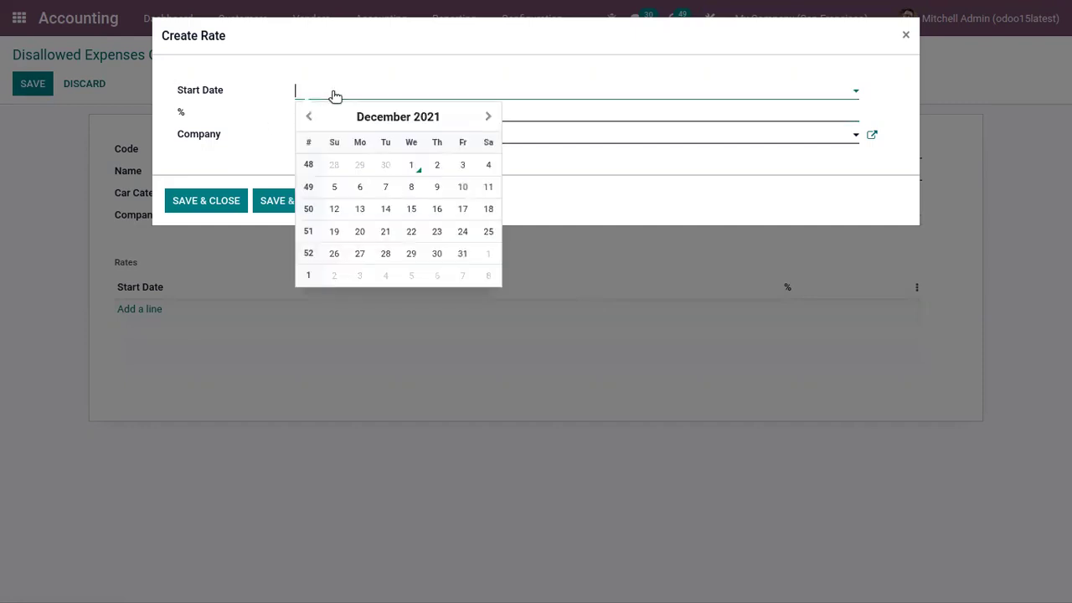
{"action": "left_click", "coordinate": [306, 118]}
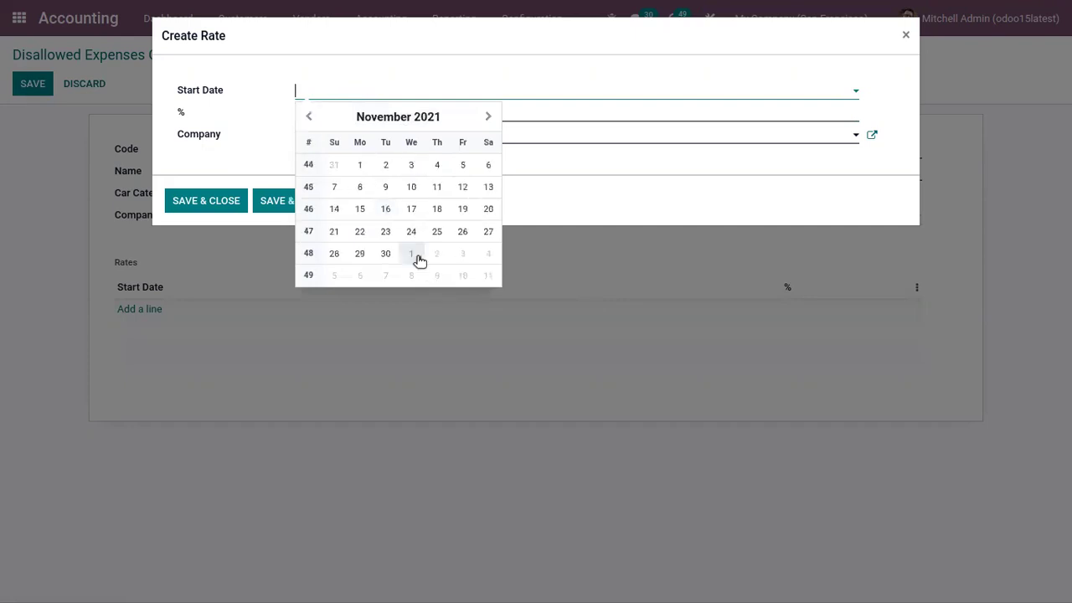
{"action": "left_click", "coordinate": [387, 253]}
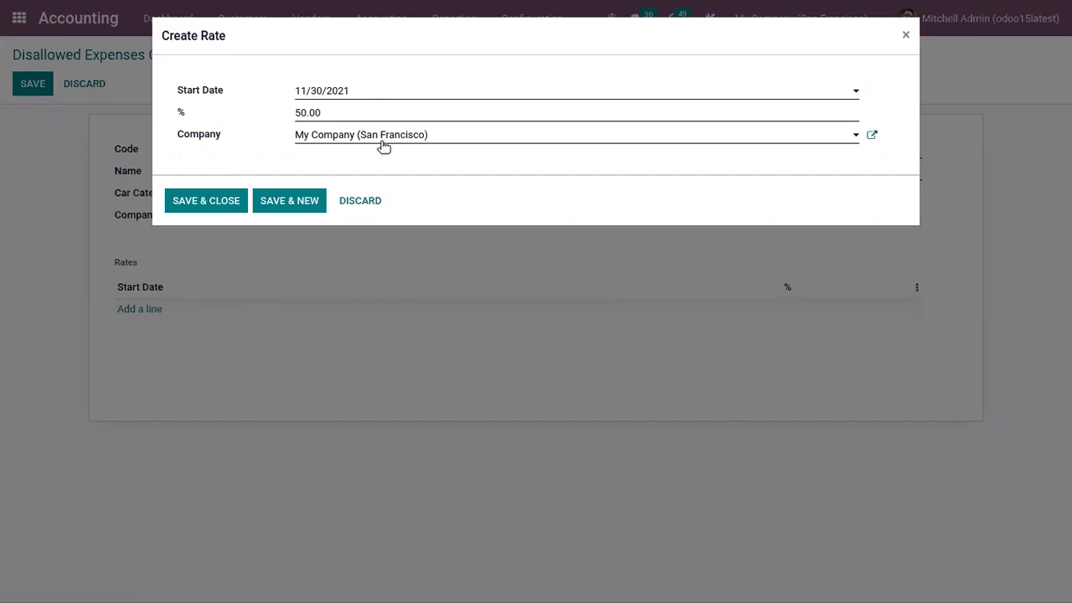
{"action": "left_click", "coordinate": [207, 201]}
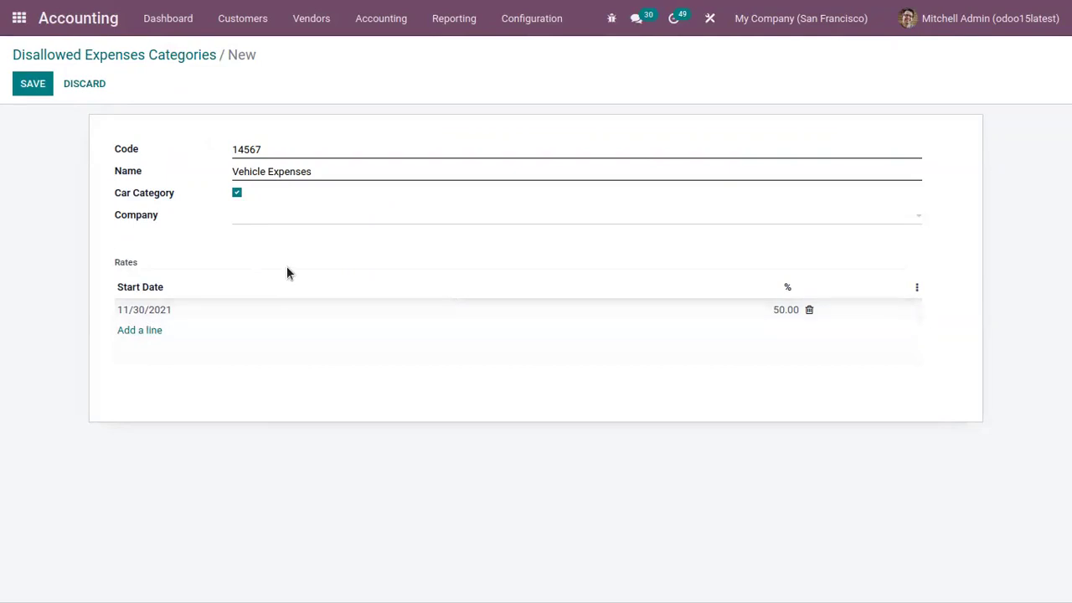
Step: Add a second rate line of 70% starting 02/01/2022
{"action": "left_click", "coordinate": [145, 333]}
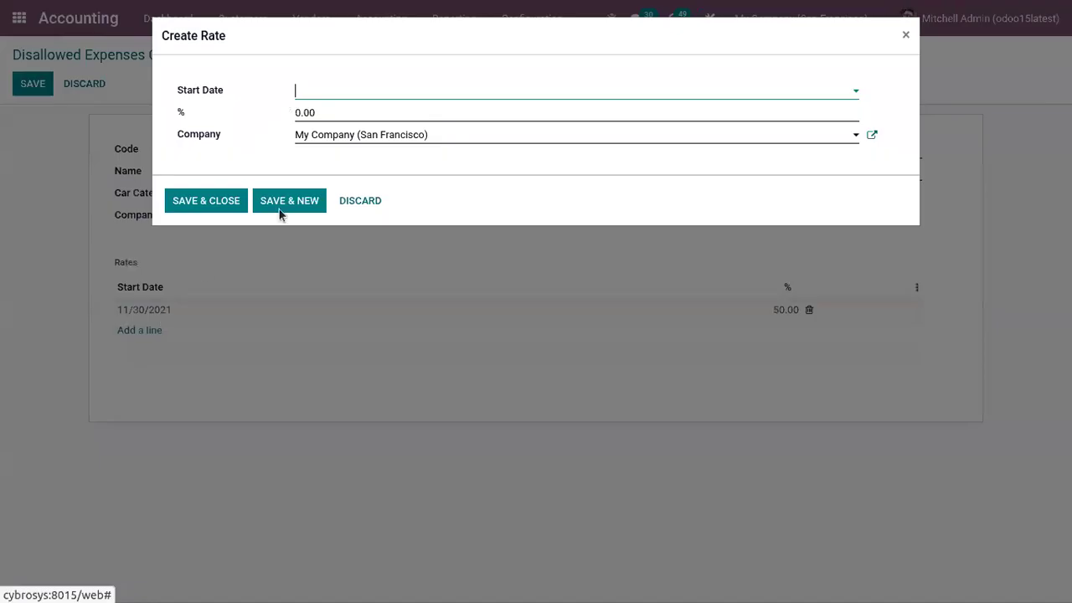
{"action": "left_click", "coordinate": [338, 101]}
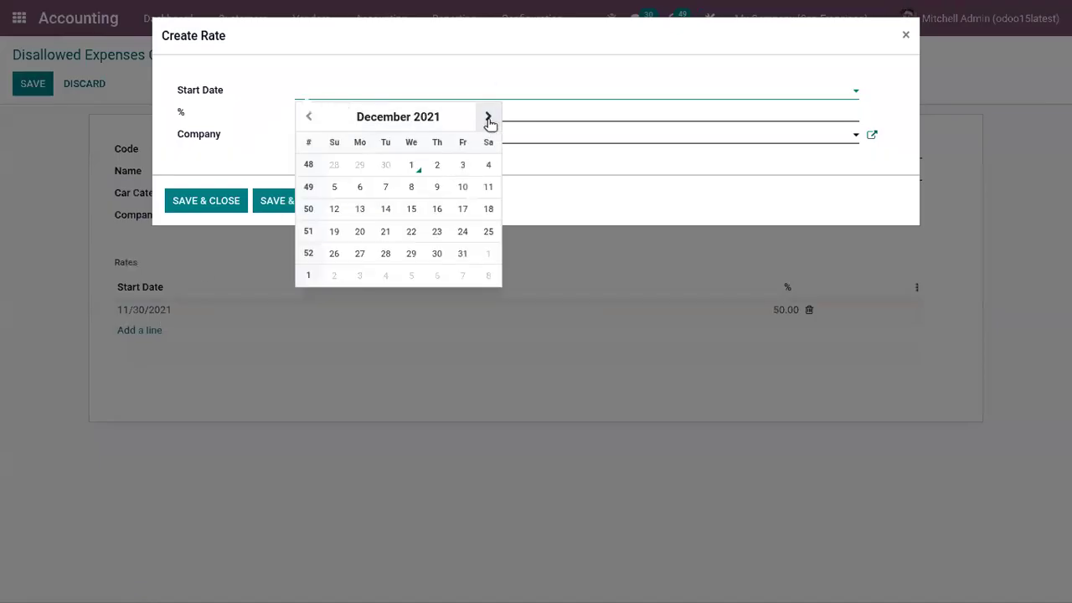
{"action": "left_click", "coordinate": [488, 116]}
{"action": "left_click", "coordinate": [488, 116]}
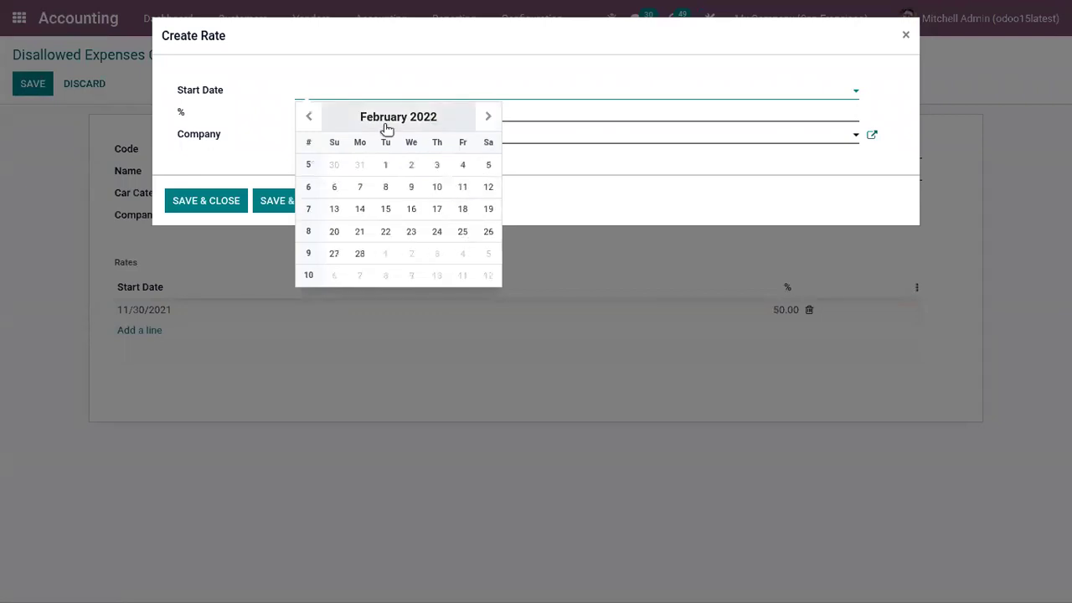
{"action": "left_click", "coordinate": [386, 164]}
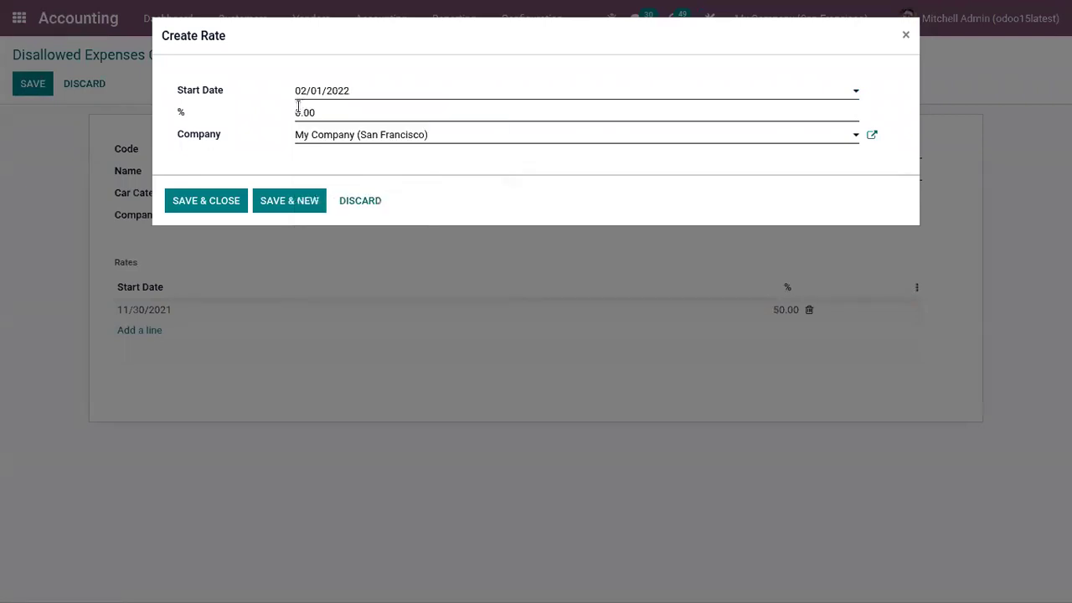
{"action": "left_click", "coordinate": [298, 109]}
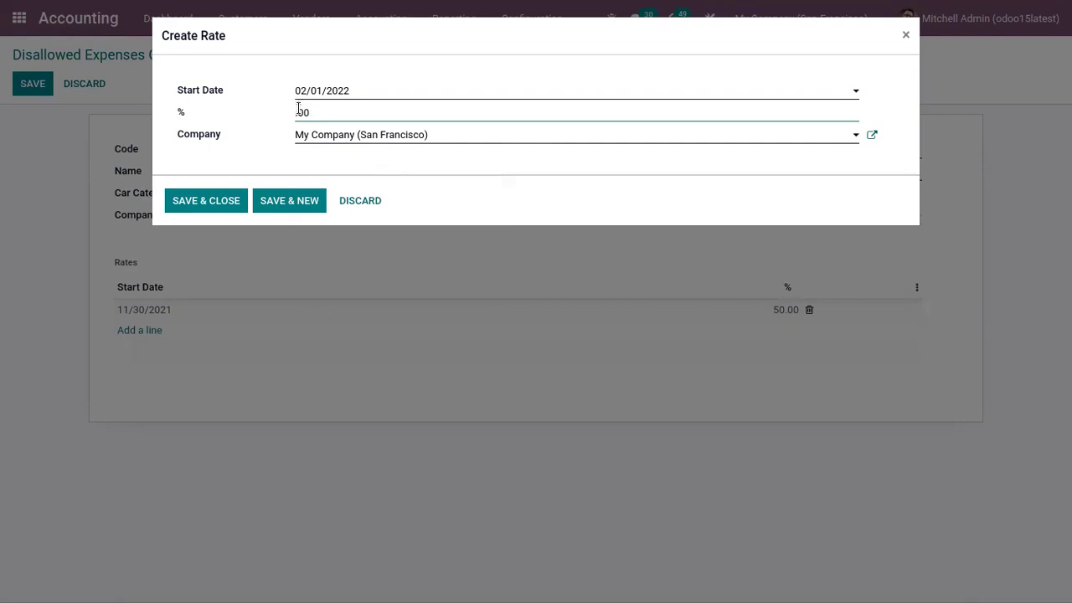
{"action": "type", "text": "10."}
{"action": "type", "text": "0"}
{"action": "left_click", "coordinate": [194, 205]}
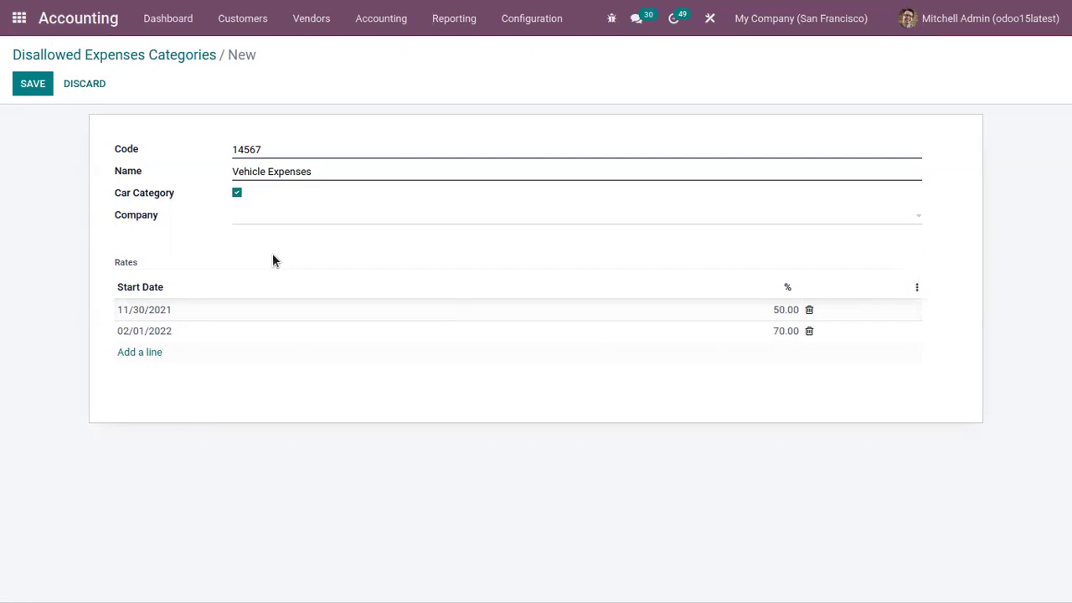
Step: Save the Vehicle Expenses category and filter the chart of accounts to expense accounts
{"action": "left_click", "coordinate": [38, 83]}
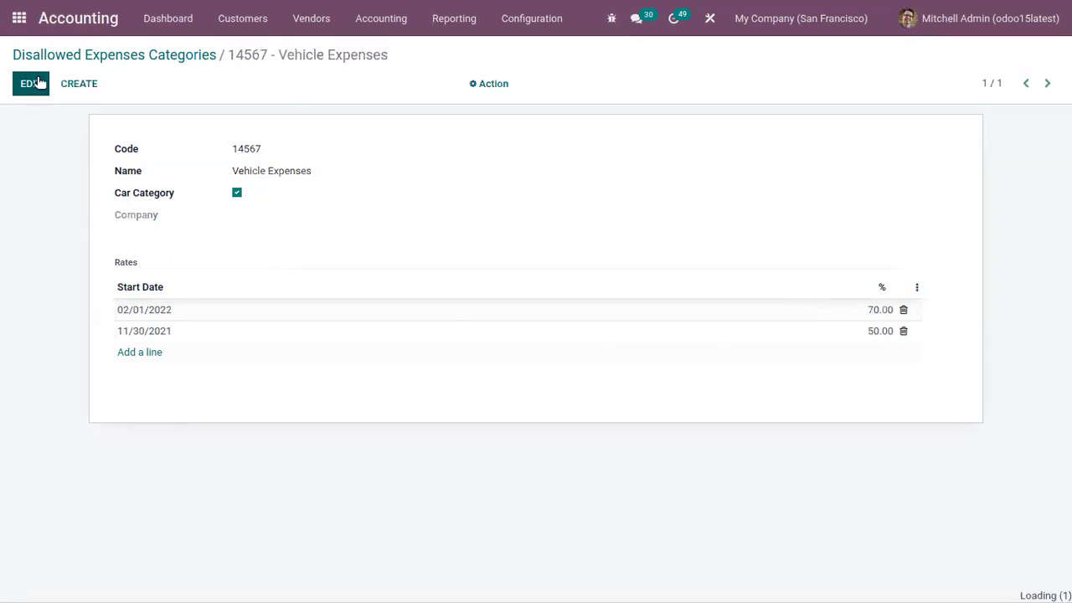
{"action": "left_click", "coordinate": [148, 54]}
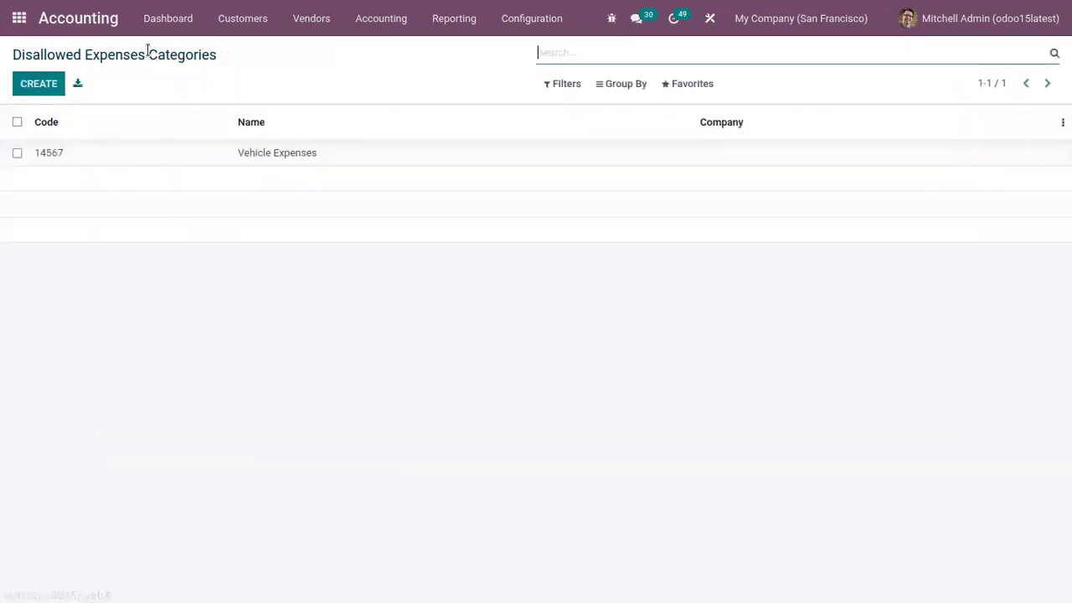
{"action": "left_click", "coordinate": [513, 20]}
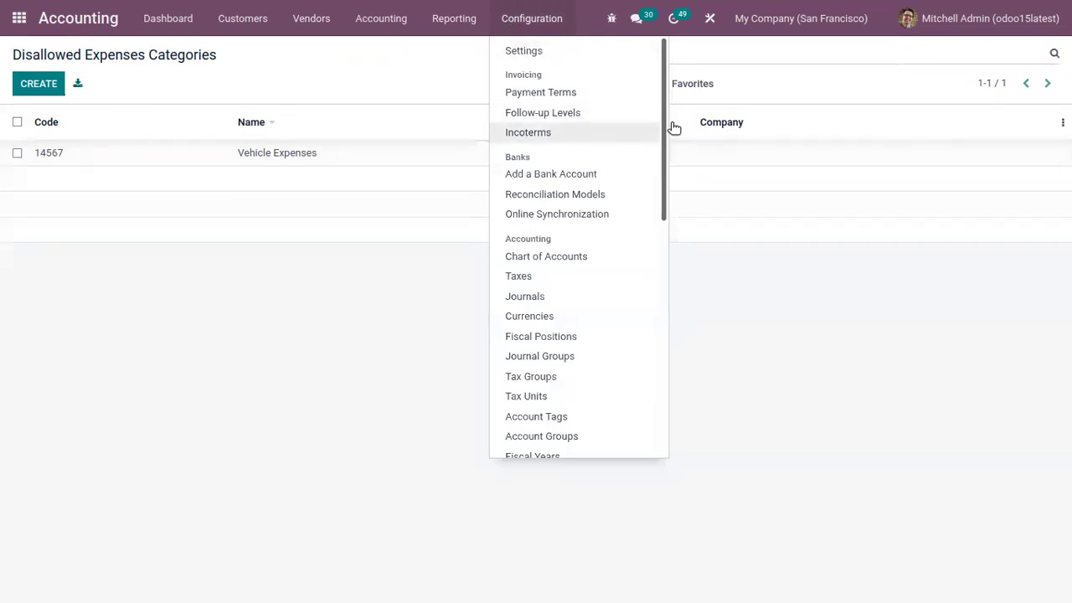
{"action": "scroll", "coordinate": [668, 136], "scroll_direction": "down", "scroll_amount": 2}
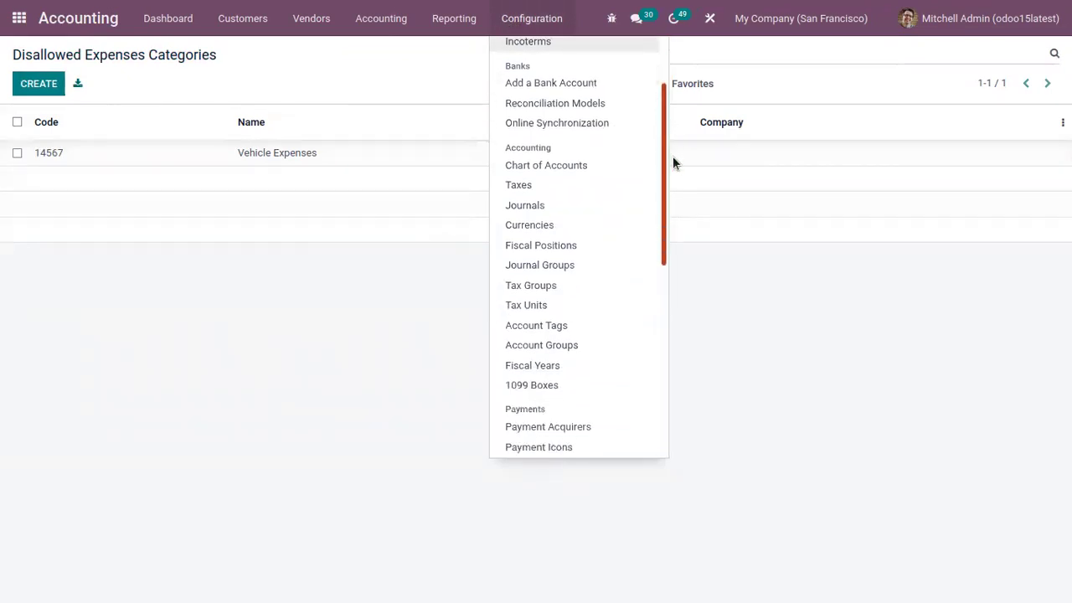
{"action": "left_click", "coordinate": [533, 165]}
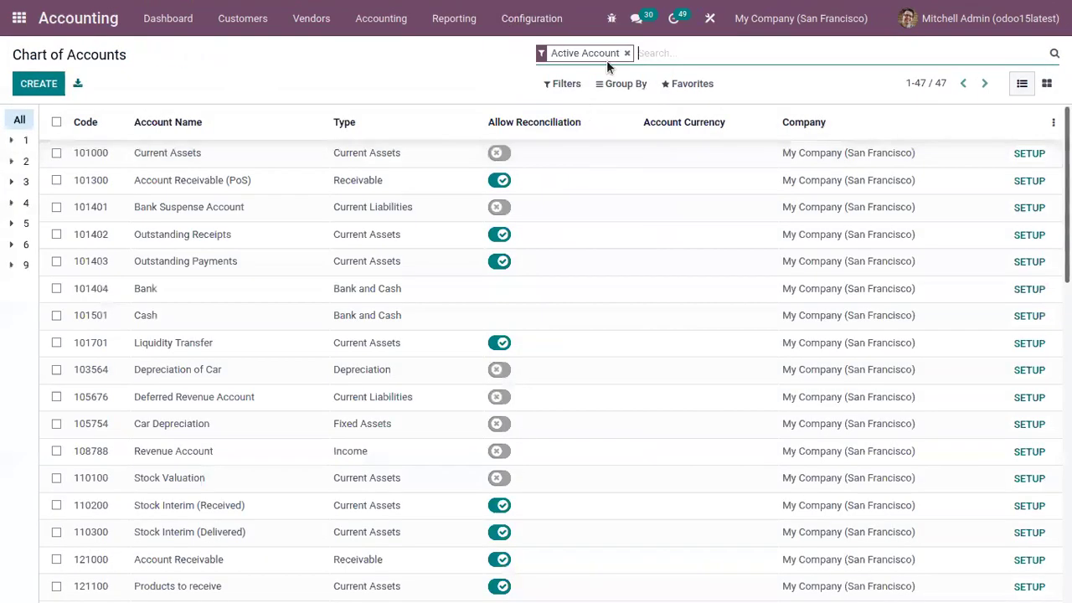
{"action": "left_click", "coordinate": [563, 84]}
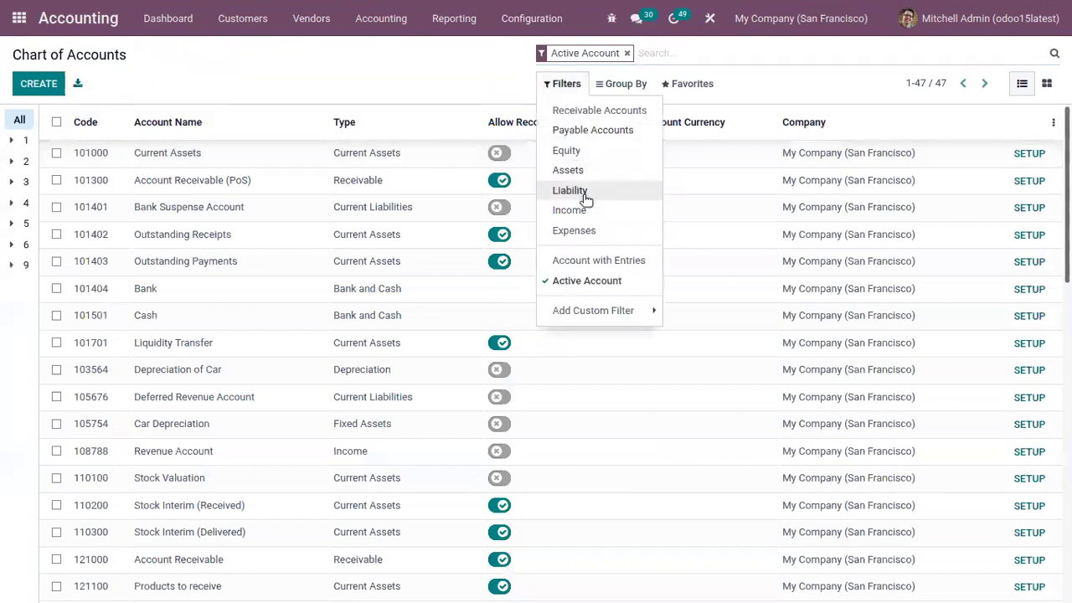
{"action": "left_click", "coordinate": [573, 230]}
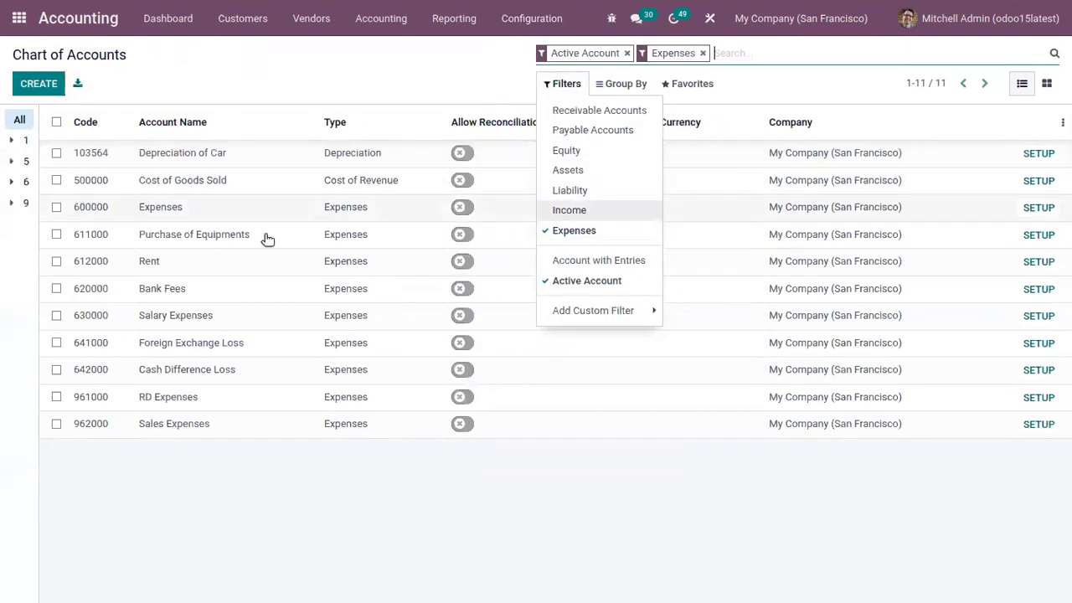
{"action": "left_click", "coordinate": [225, 526]}
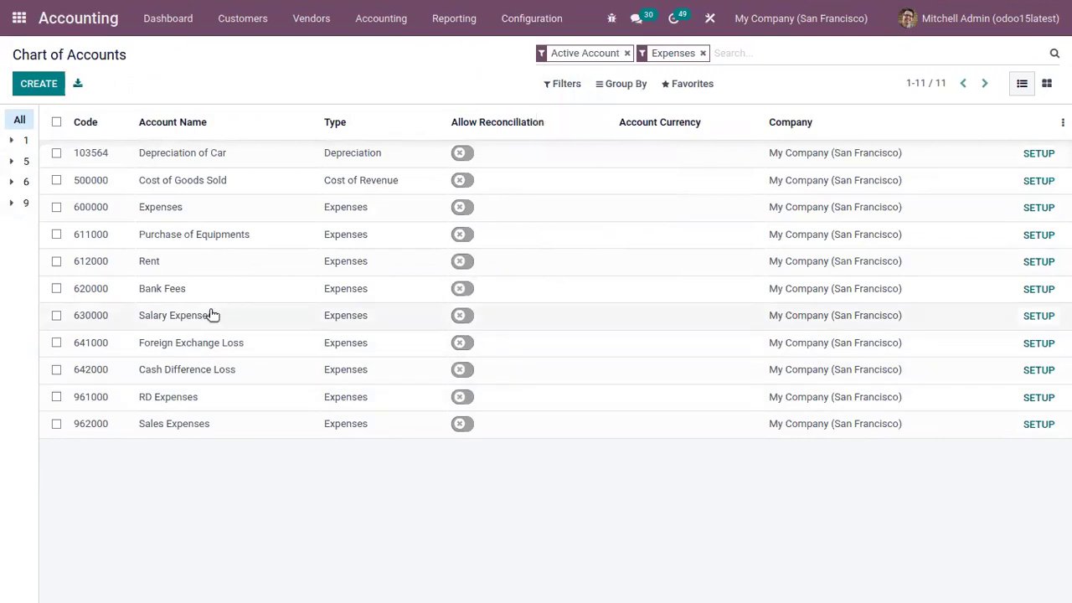
Step: Set account 611000 Purchase of Equipments' disallowed expenses category to 14567 - Vehicle Expenses and save
{"action": "left_click", "coordinate": [1030, 237]}
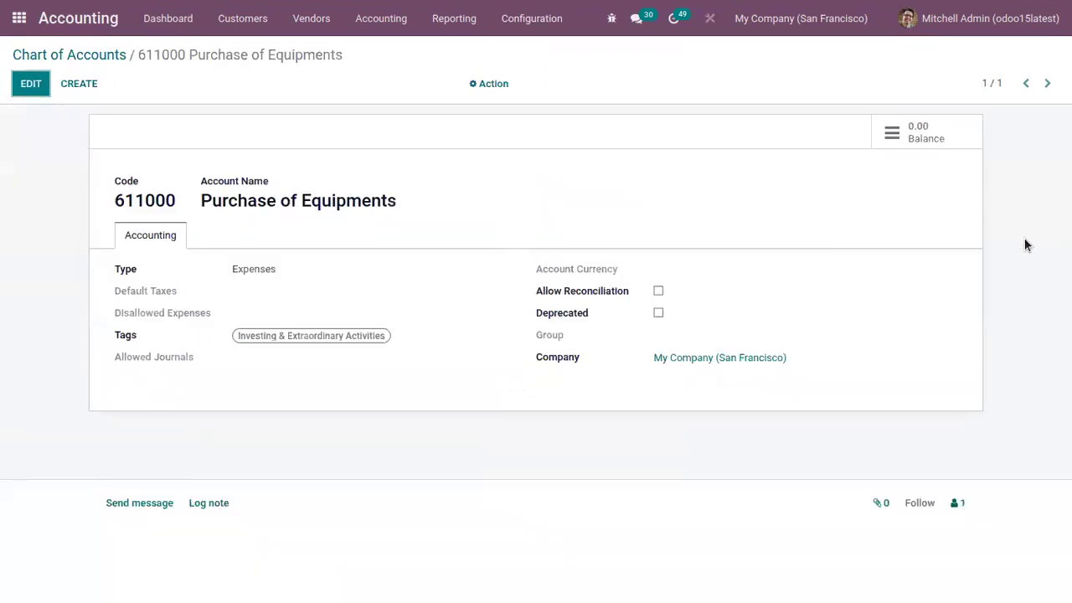
{"action": "left_click", "coordinate": [31, 83]}
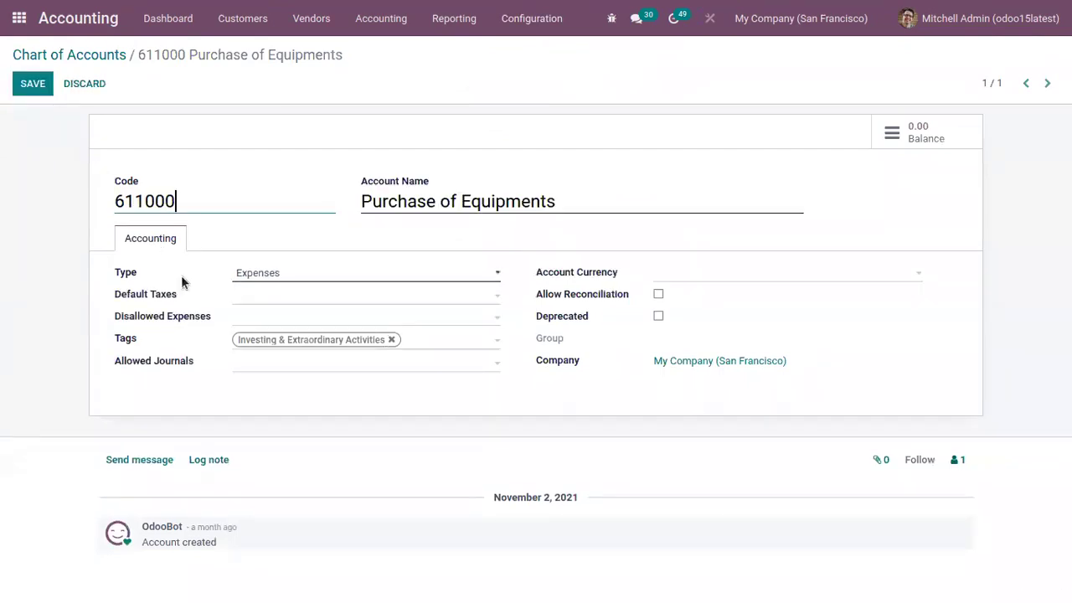
{"action": "left_click", "coordinate": [302, 319]}
{"action": "left_click", "coordinate": [311, 343]}
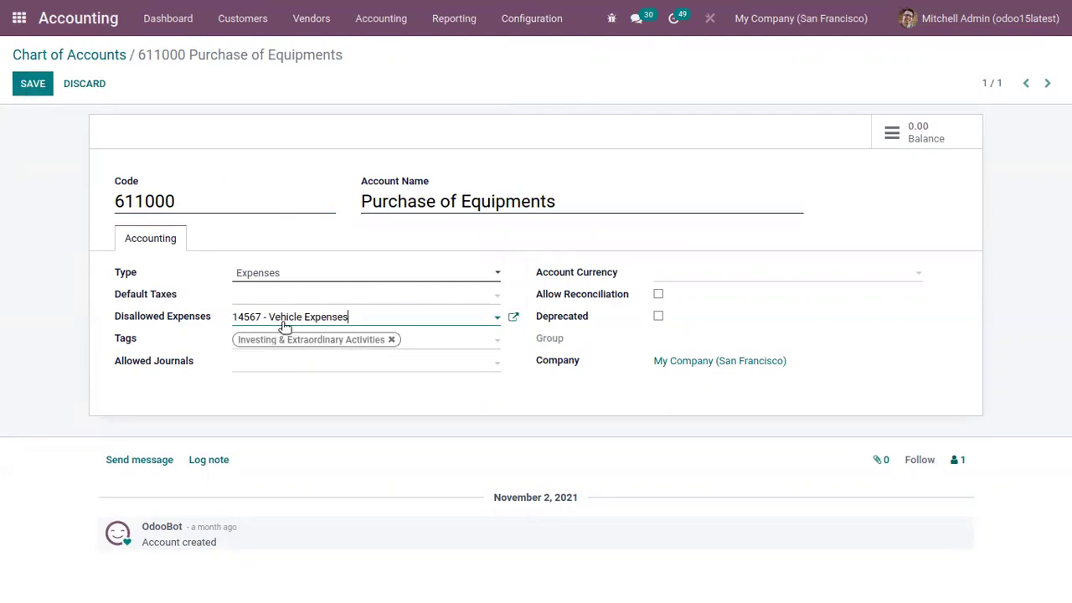
{"action": "left_click", "coordinate": [33, 92]}
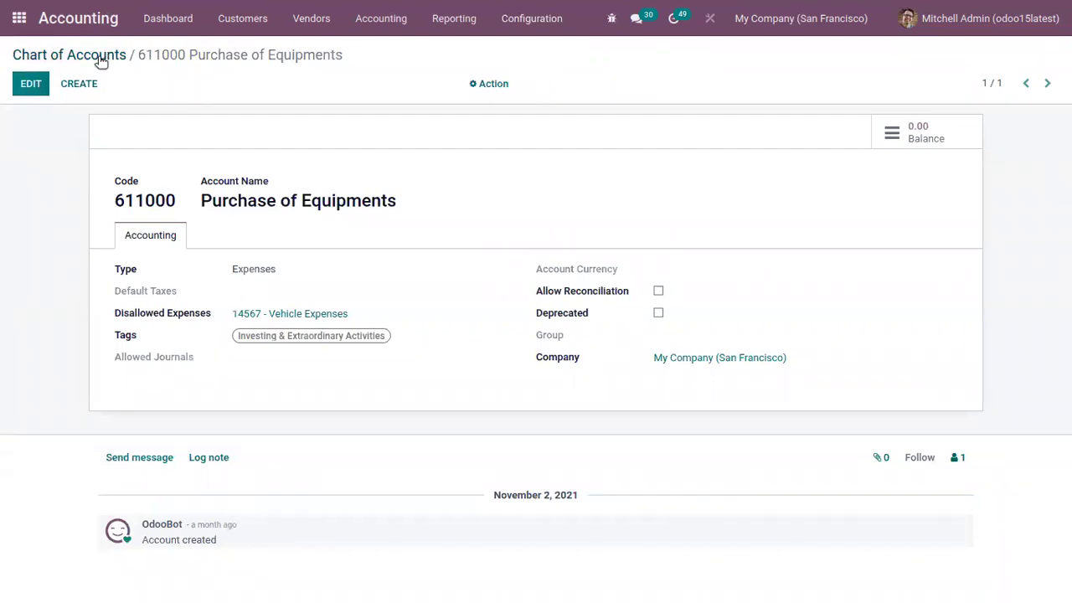
Step: Search products for 'car' and show the Car product's accounting settings
{"action": "left_click", "coordinate": [256, 20]}
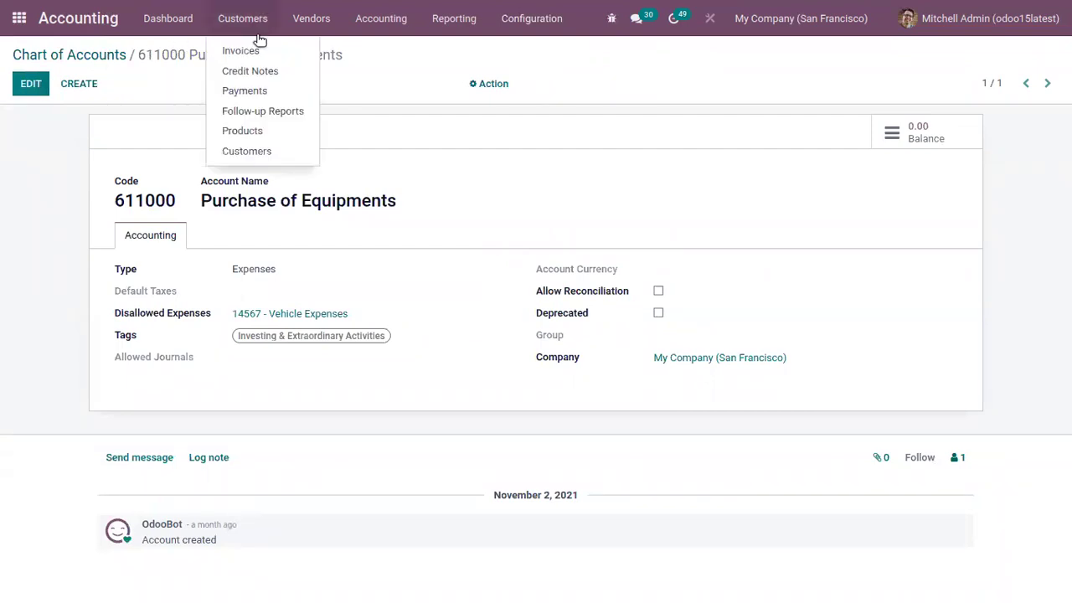
{"action": "left_click", "coordinate": [262, 131]}
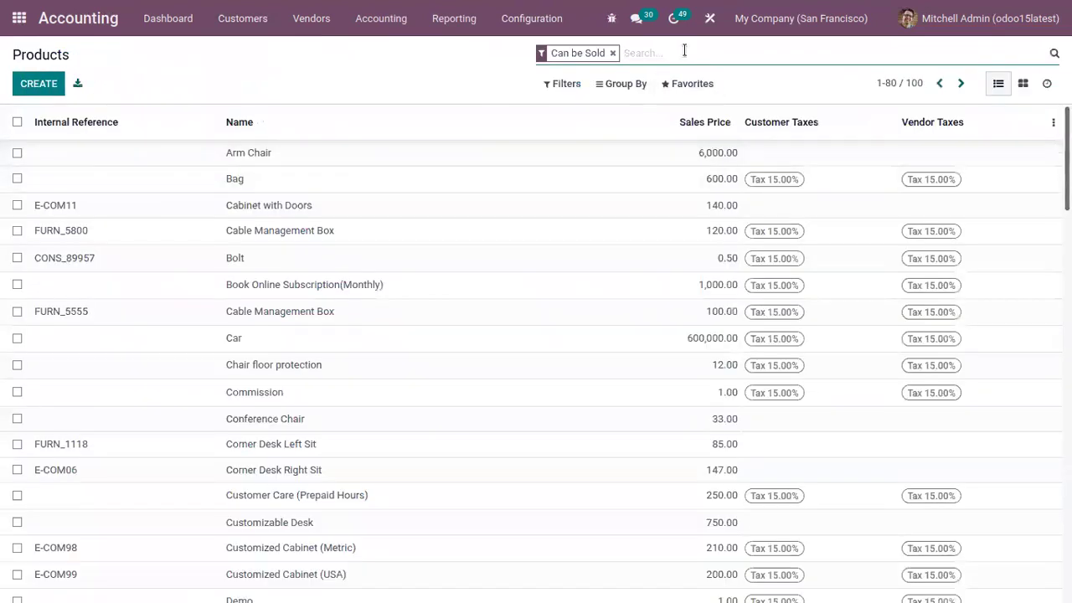
{"action": "type", "text": "car"}
{"action": "key", "text": "Return"}
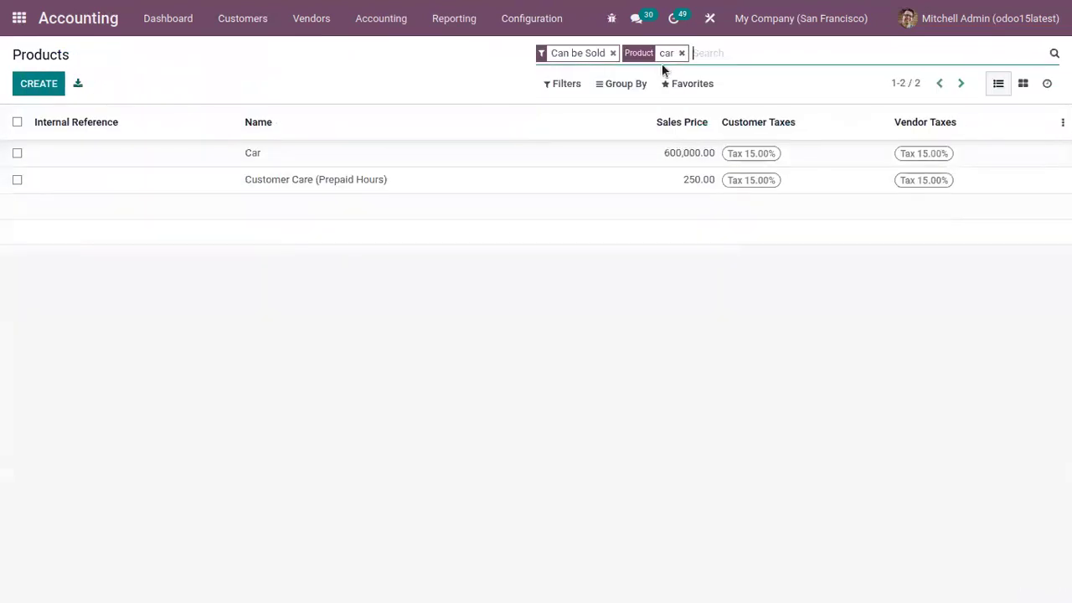
{"action": "left_click", "coordinate": [319, 159]}
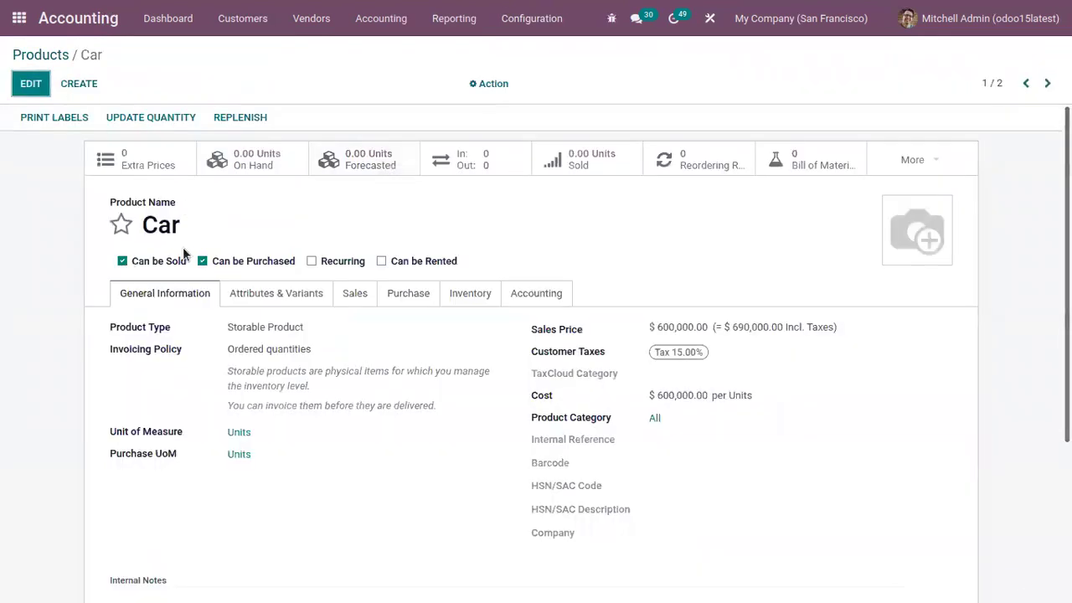
{"action": "left_click", "coordinate": [467, 303]}
{"action": "left_click", "coordinate": [521, 299]}
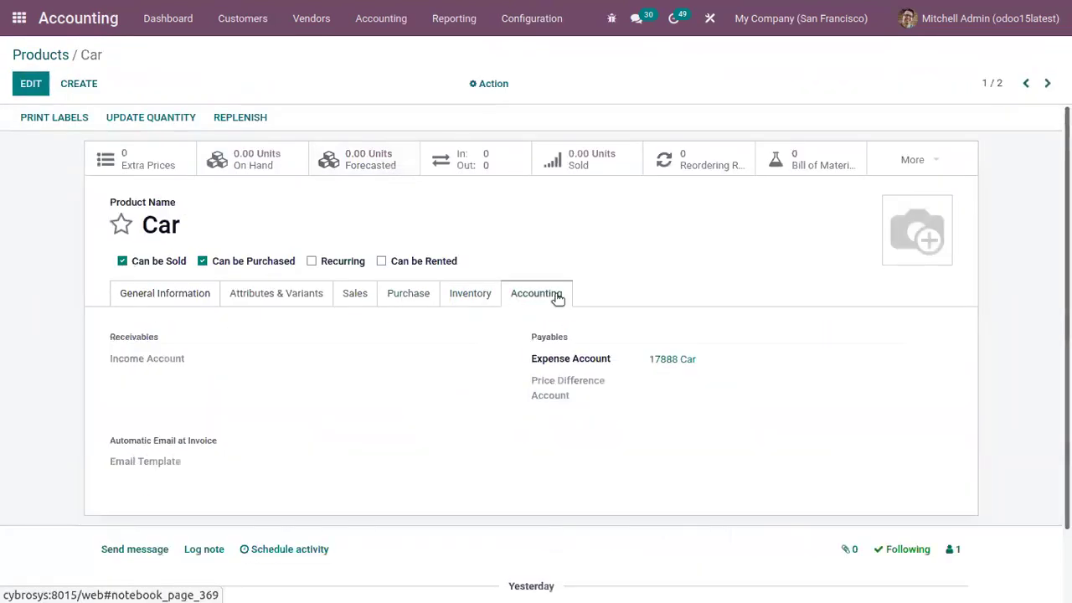
Step: Replace the Car expense account 17888 Car with 611000 Purchase of Equipments and save
{"action": "left_click", "coordinate": [28, 87]}
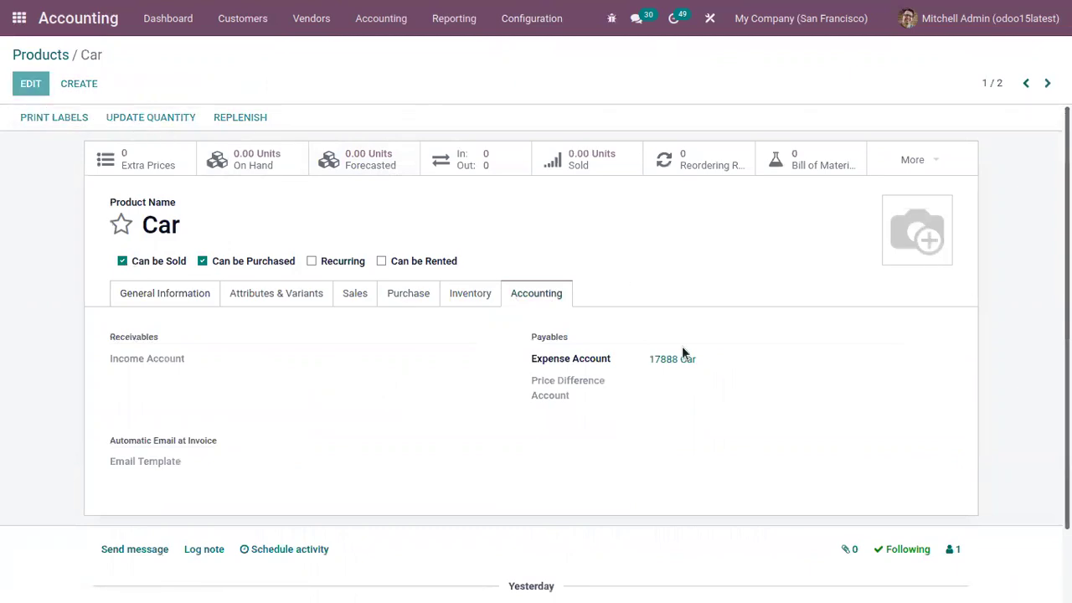
{"action": "left_click_drag", "start_coordinate": [701, 361], "coordinate": [651, 362]}
{"action": "key", "text": "BackSpace"}
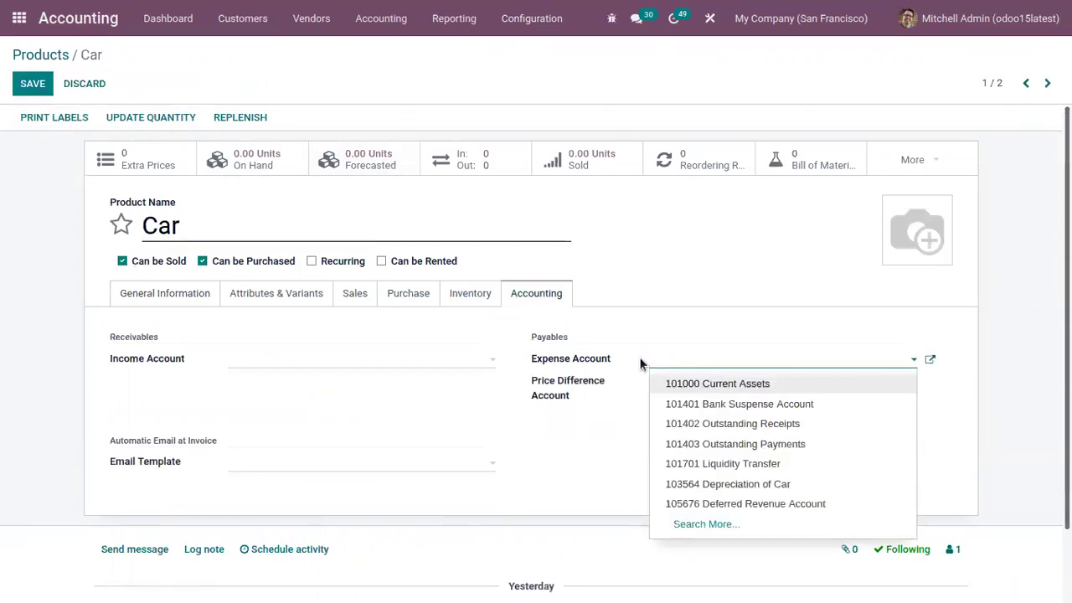
{"action": "type", "text": "pu"}
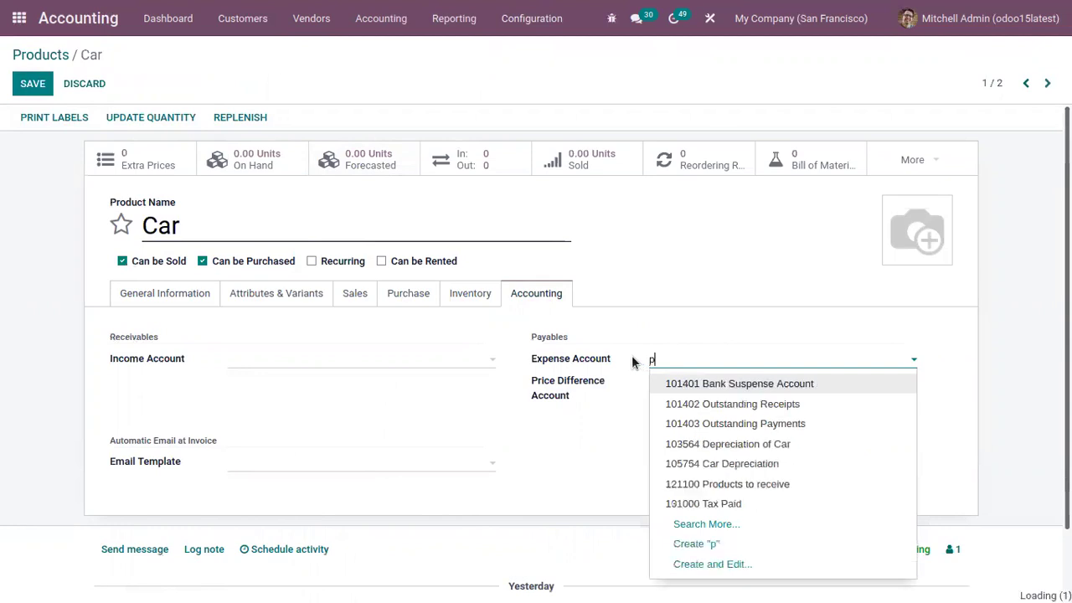
{"action": "left_click", "coordinate": [720, 387]}
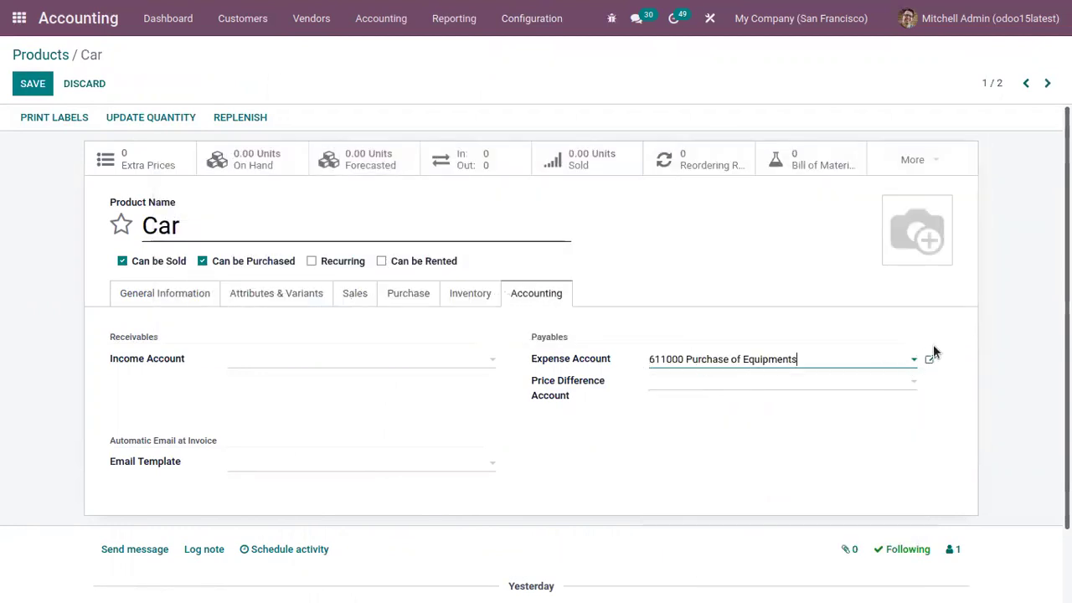
{"action": "left_click", "coordinate": [27, 87]}
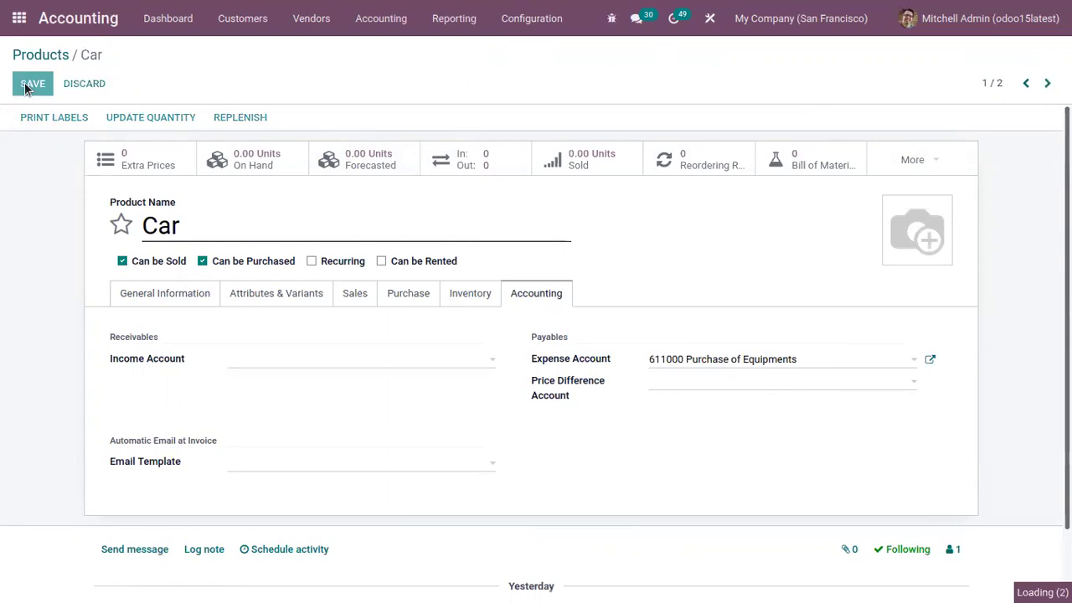
Step: Go back to the apps home screen and launch the Purchase app
{"action": "left_click", "coordinate": [186, 292]}
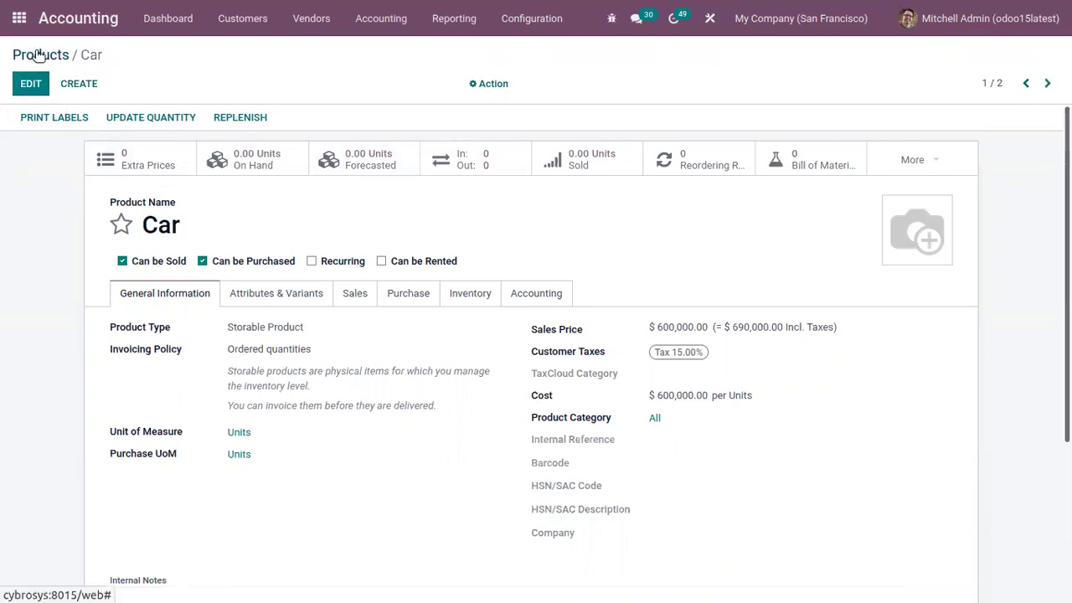
{"action": "left_click", "coordinate": [18, 17]}
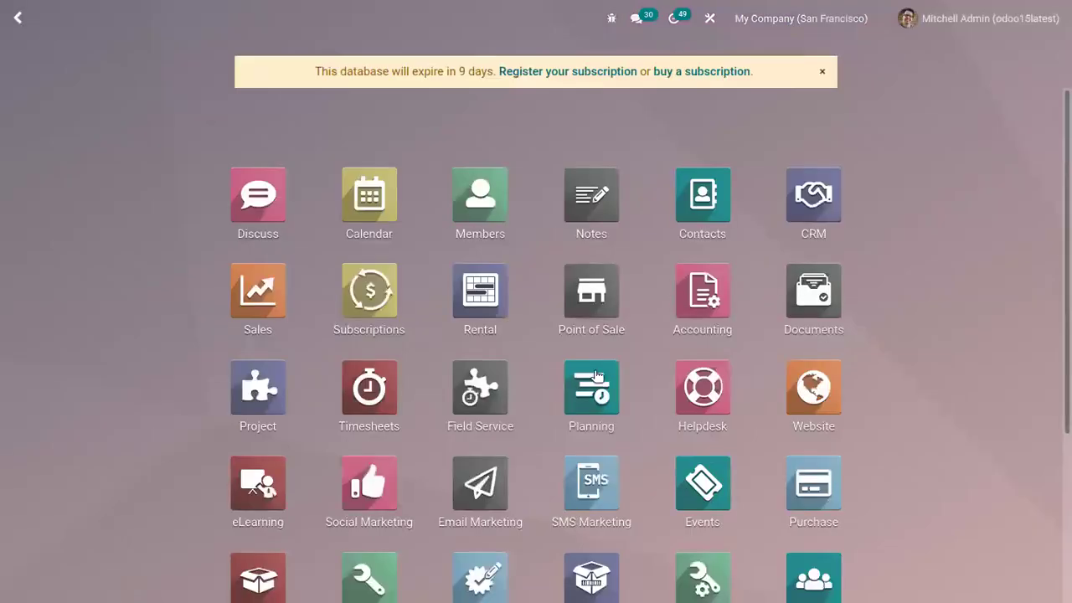
{"action": "left_click", "coordinate": [818, 465]}
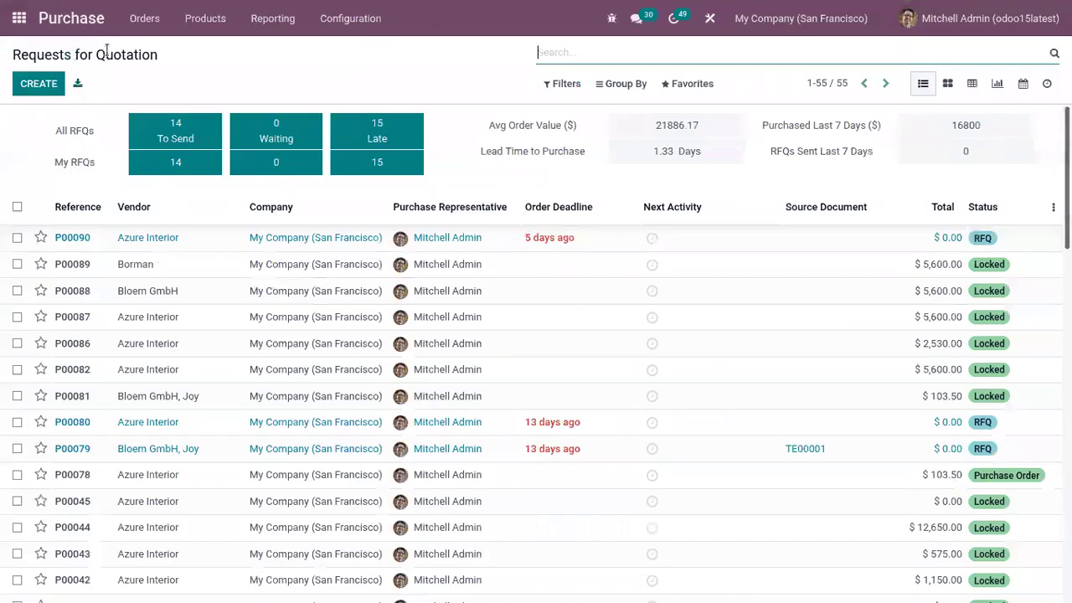
Step: Start a new purchase order from vendor Bloem GmbH with a Car product line
{"action": "left_click", "coordinate": [144, 17]}
{"action": "left_click", "coordinate": [164, 70]}
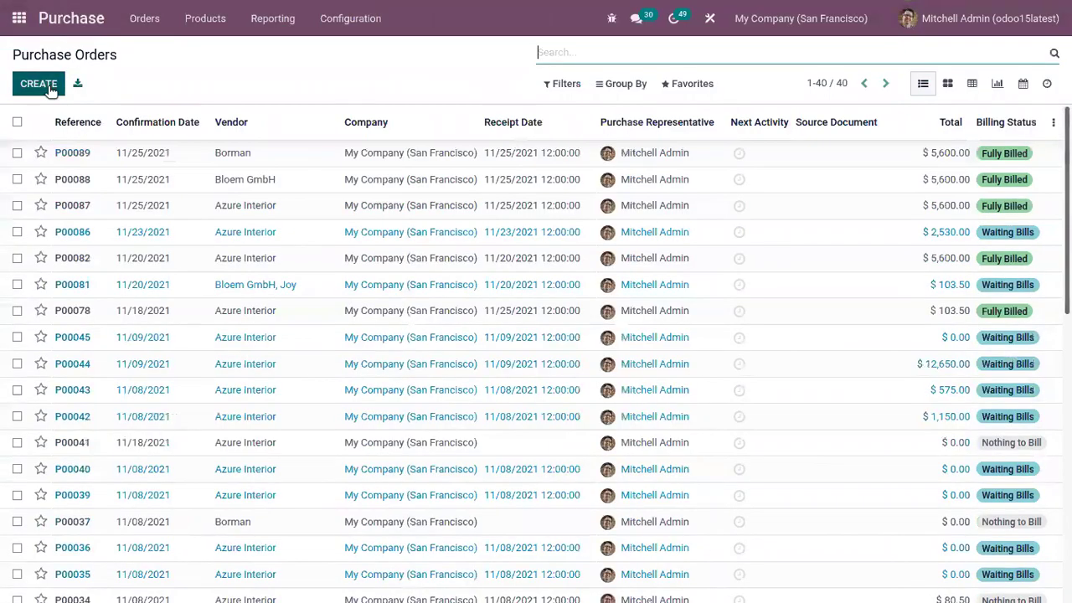
{"action": "left_click", "coordinate": [38, 84]}
{"action": "left_click", "coordinate": [270, 243]}
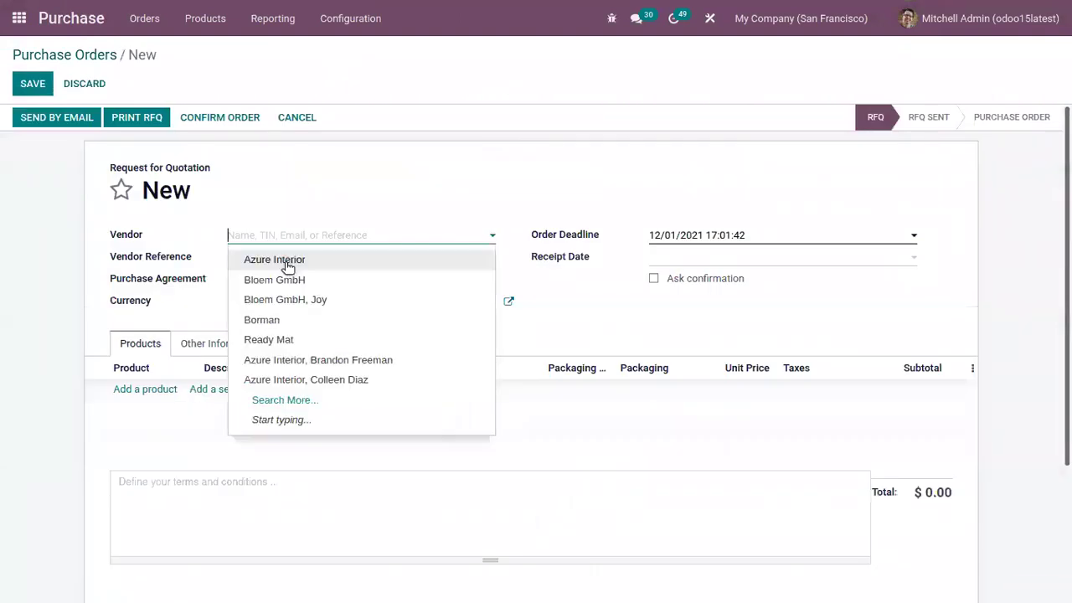
{"action": "left_click", "coordinate": [277, 277]}
{"action": "left_click", "coordinate": [164, 391]}
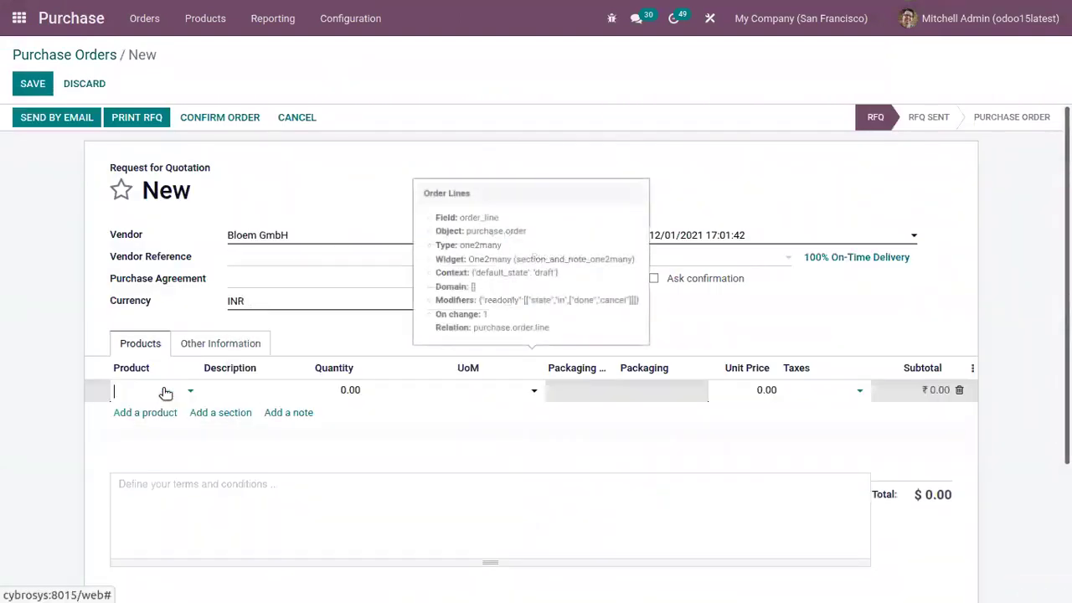
{"action": "type", "text": "car"}
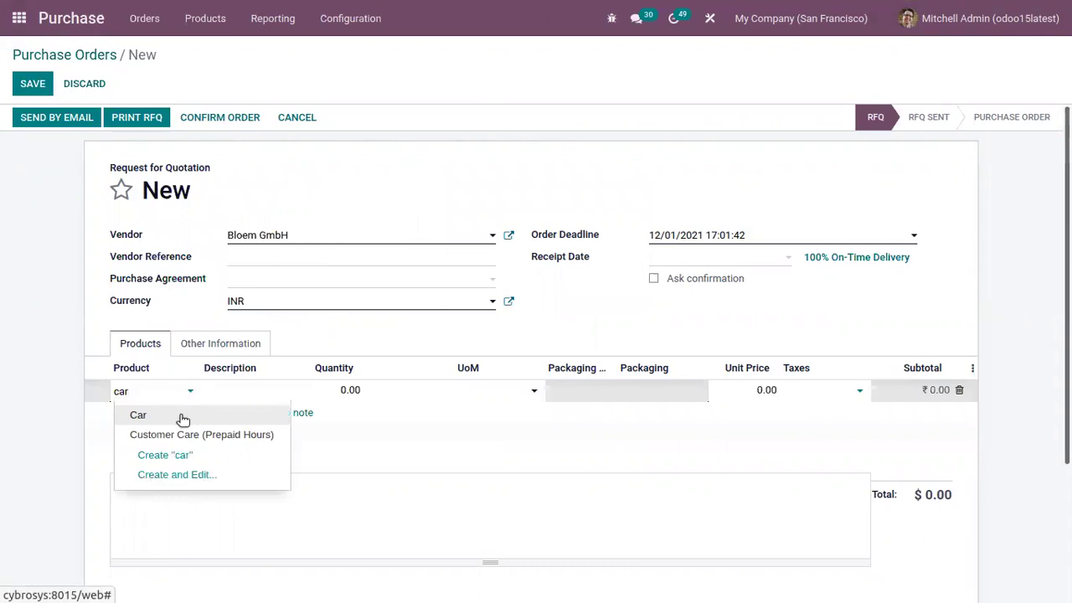
{"action": "left_click", "coordinate": [179, 416]}
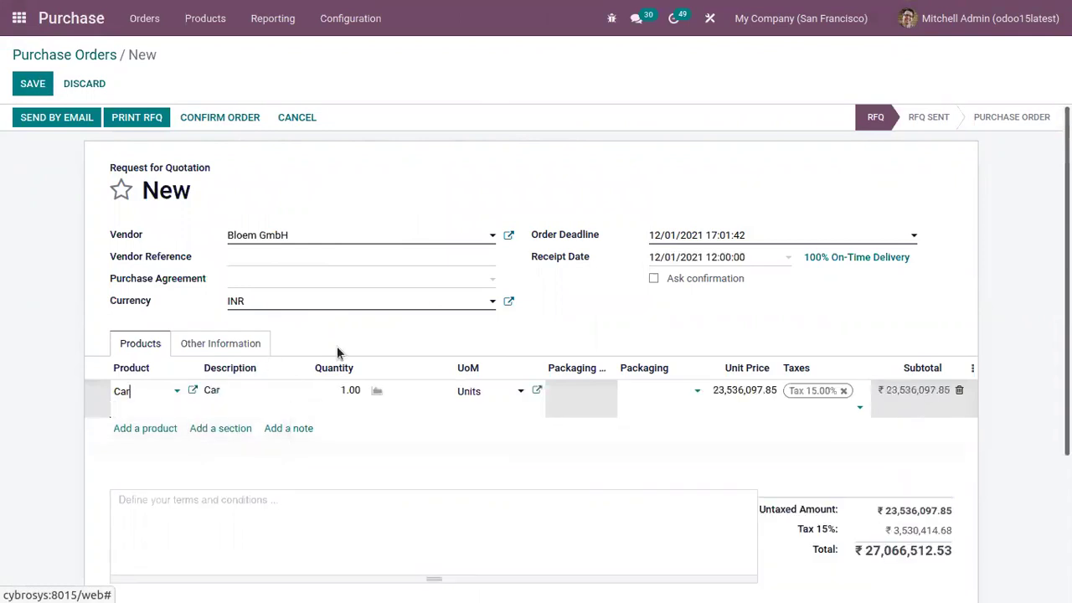
Step: Switch the order currency to USD, re-add the Car line, and confirm the order
{"action": "left_click", "coordinate": [277, 302]}
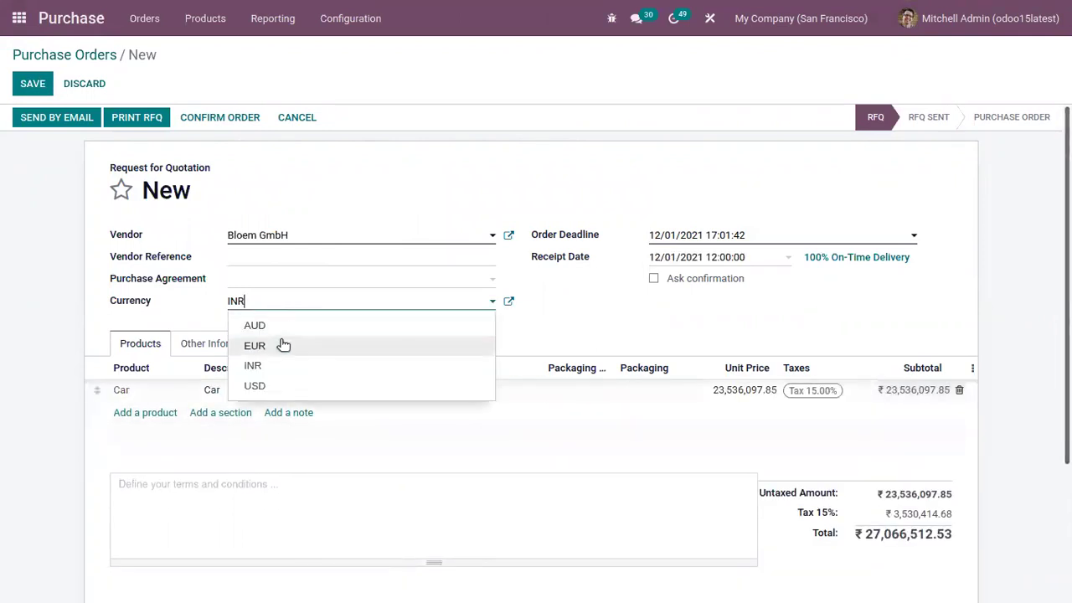
{"action": "left_click", "coordinate": [292, 385]}
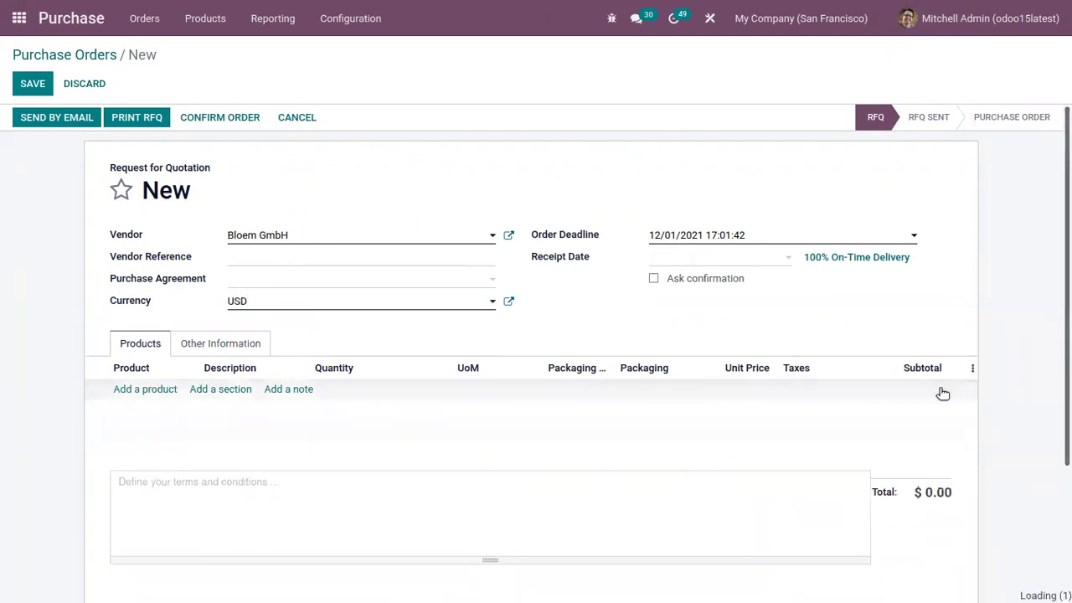
{"action": "left_click", "coordinate": [162, 389]}
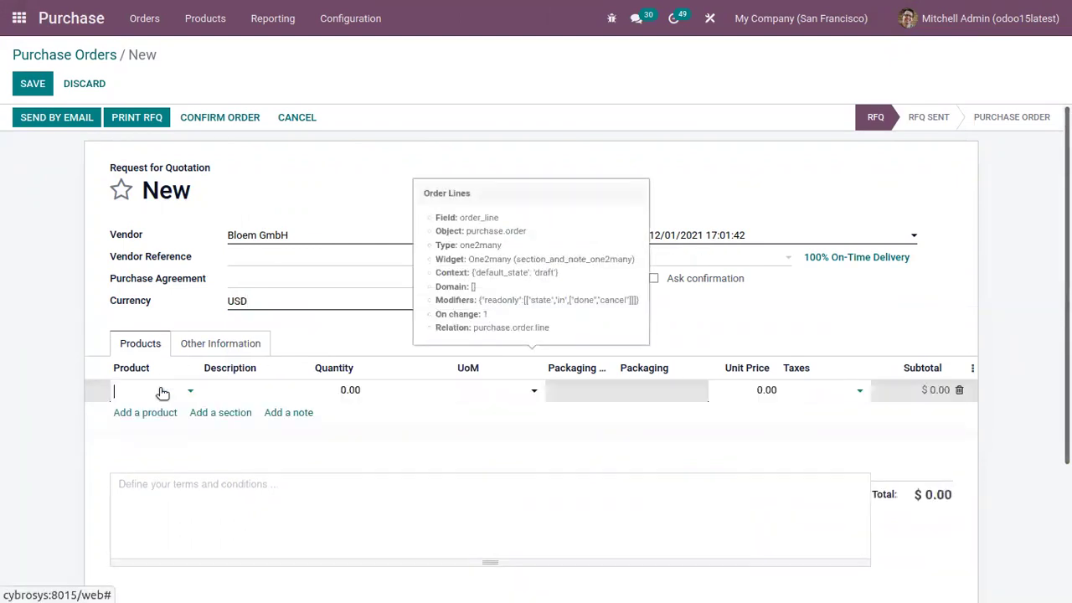
{"action": "type", "text": "car"}
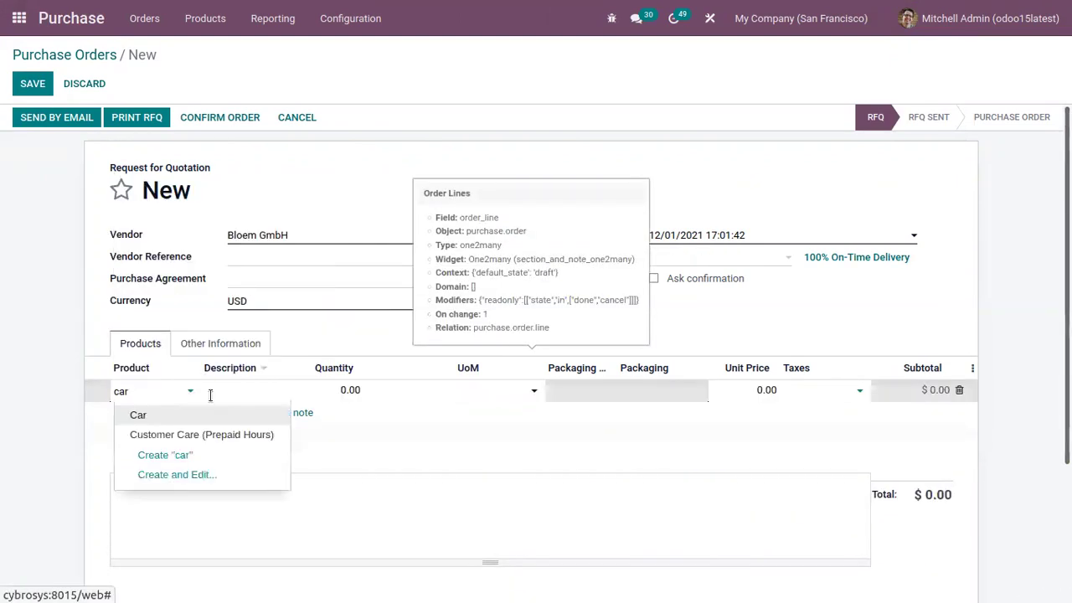
{"action": "left_click", "coordinate": [213, 414]}
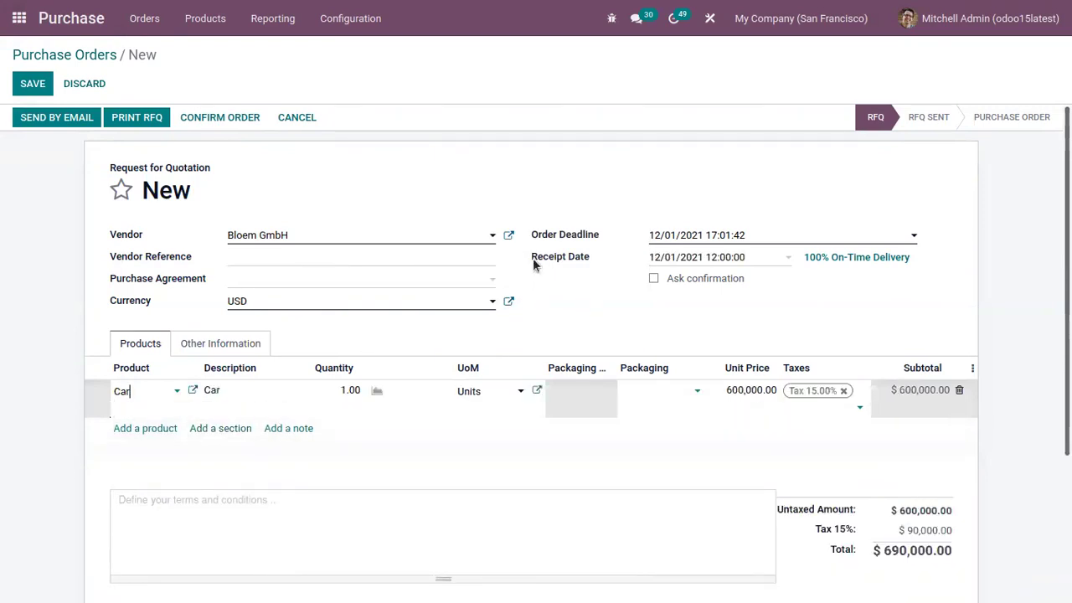
{"action": "left_click", "coordinate": [205, 125]}
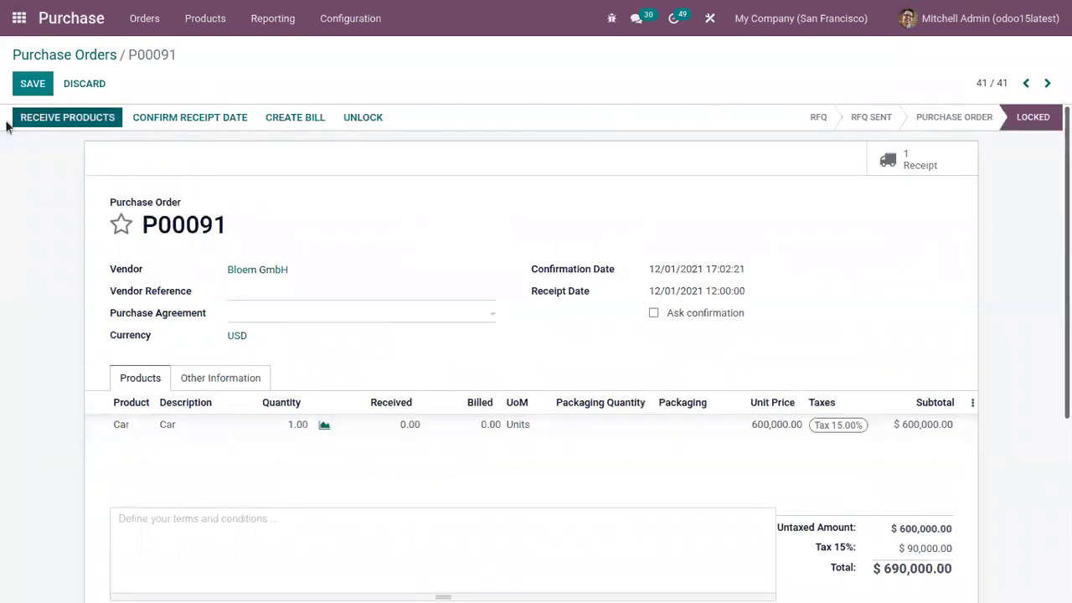
Step: Receive the Car into stock, validating the receipt for all quantities
{"action": "left_click", "coordinate": [59, 121]}
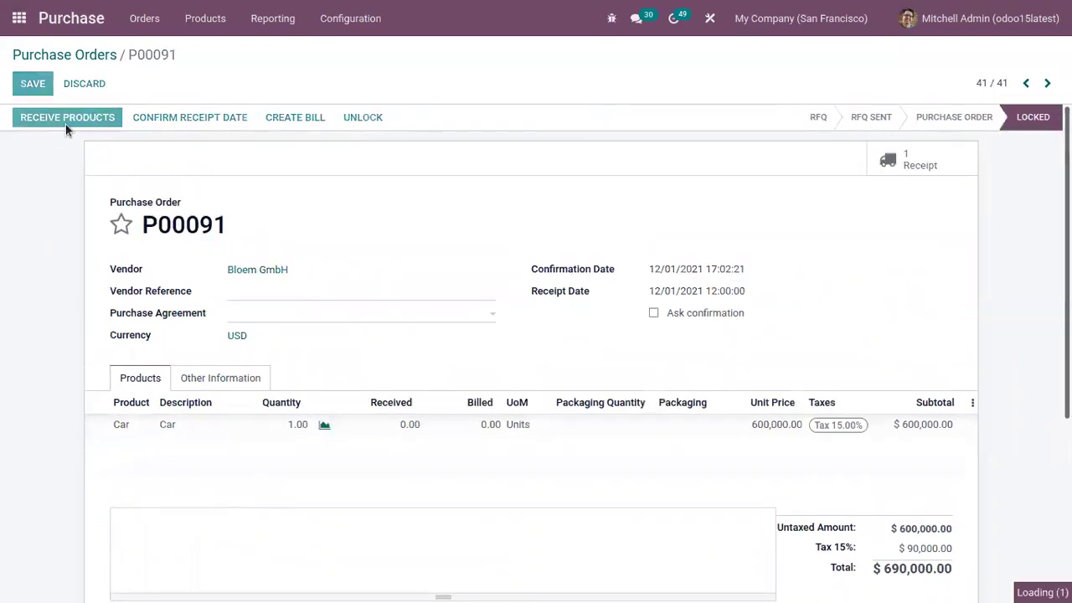
{"action": "left_click", "coordinate": [59, 115]}
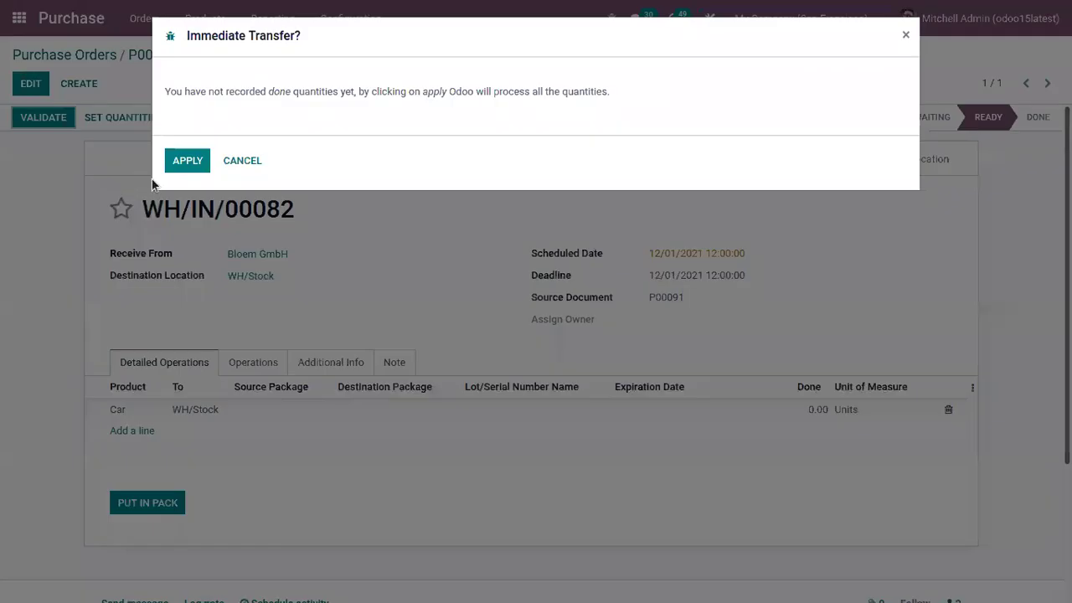
{"action": "left_click", "coordinate": [171, 164]}
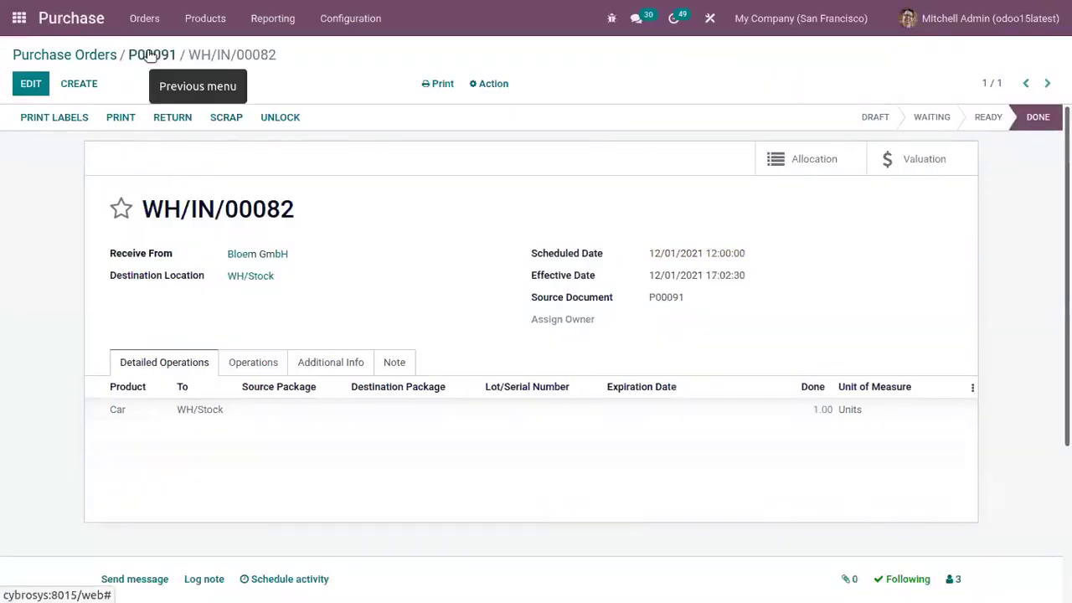
Step: Create the vendor bill from P00091, date it 12/01/2021, post it, and review its journal items
{"action": "left_click", "coordinate": [149, 55]}
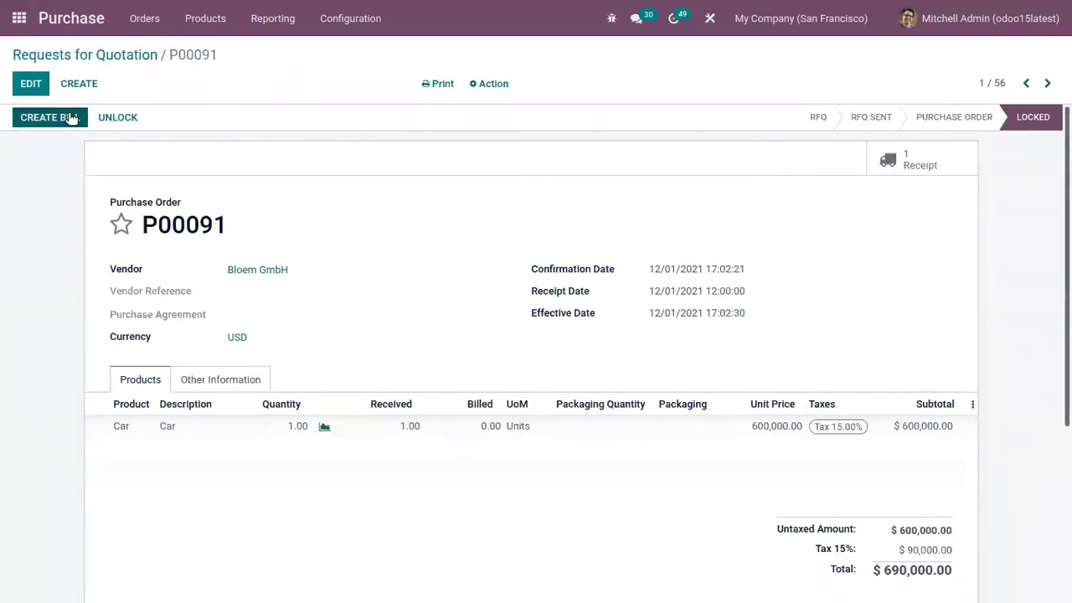
{"action": "left_click", "coordinate": [68, 118]}
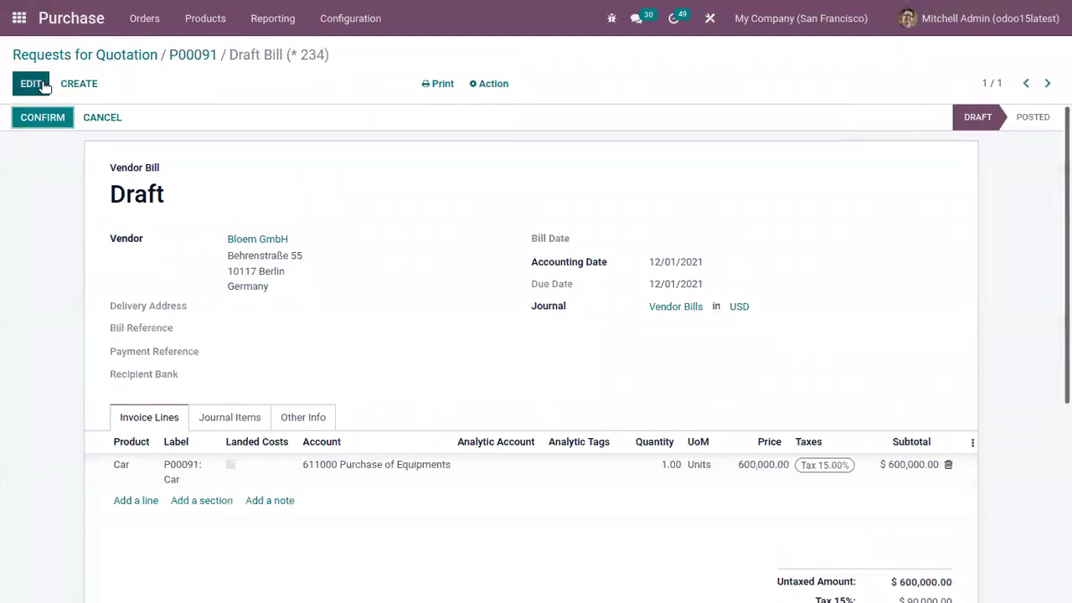
{"action": "left_click", "coordinate": [39, 83]}
{"action": "left_click", "coordinate": [675, 239]}
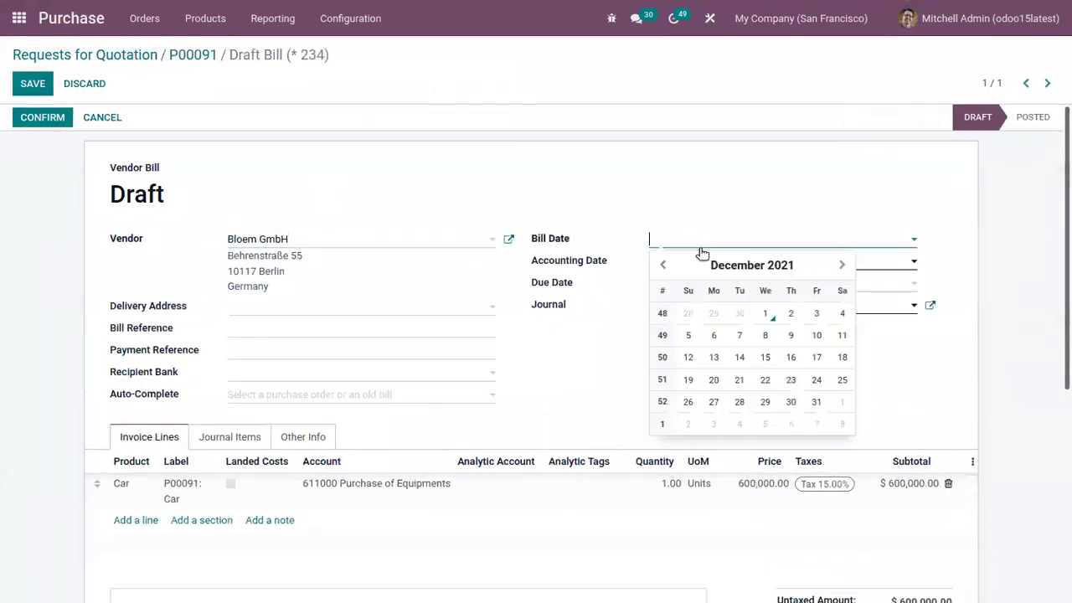
{"action": "left_click", "coordinate": [765, 313]}
{"action": "left_click", "coordinate": [64, 118]}
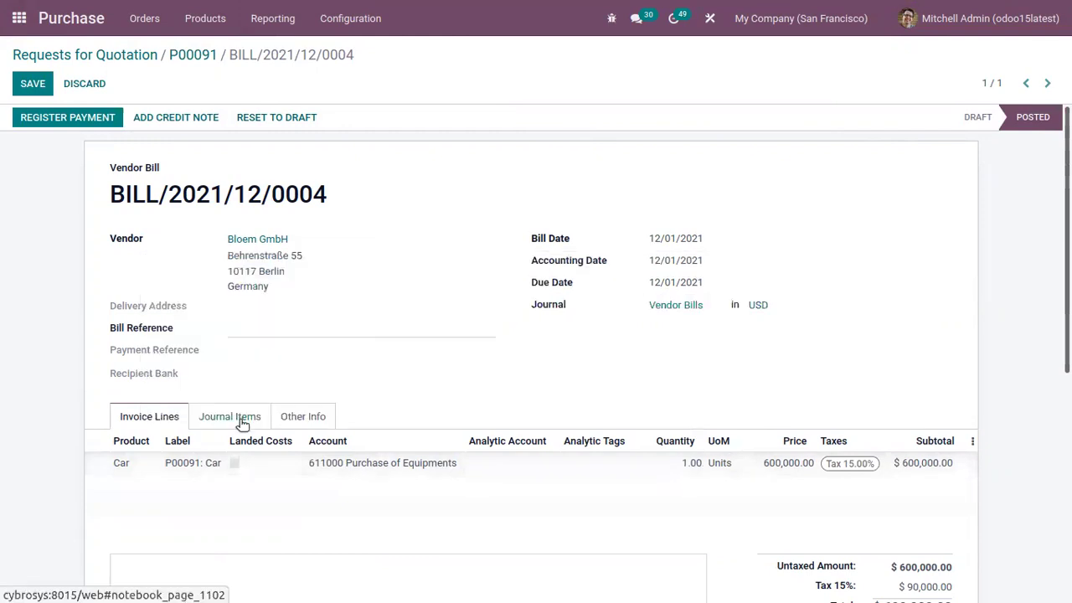
{"action": "left_click", "coordinate": [242, 422]}
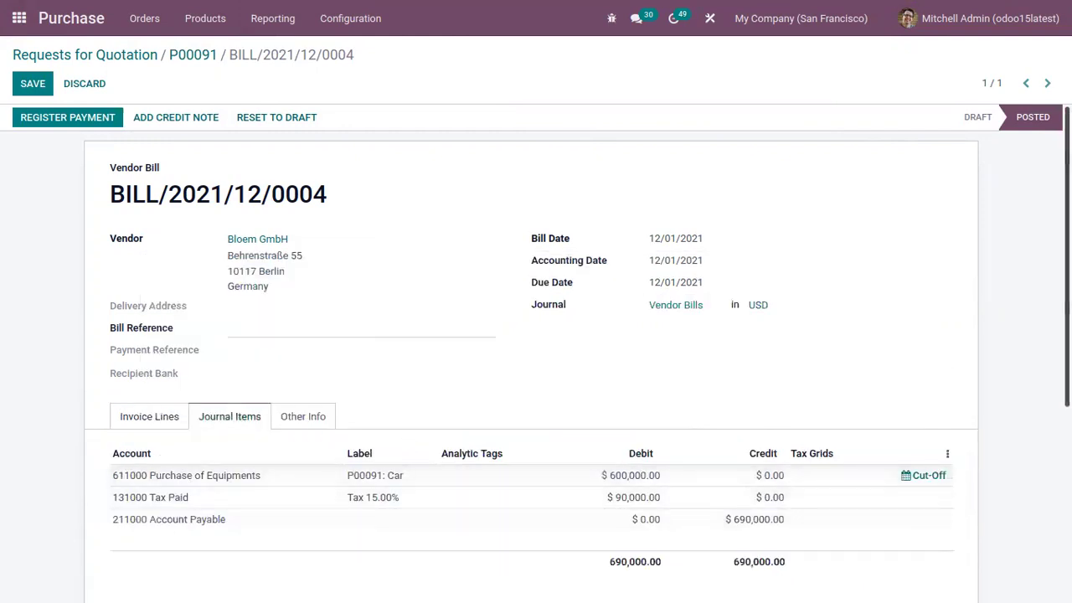
{"action": "scroll", "coordinate": [536, 352], "scroll_direction": "down", "scroll_amount": 2}
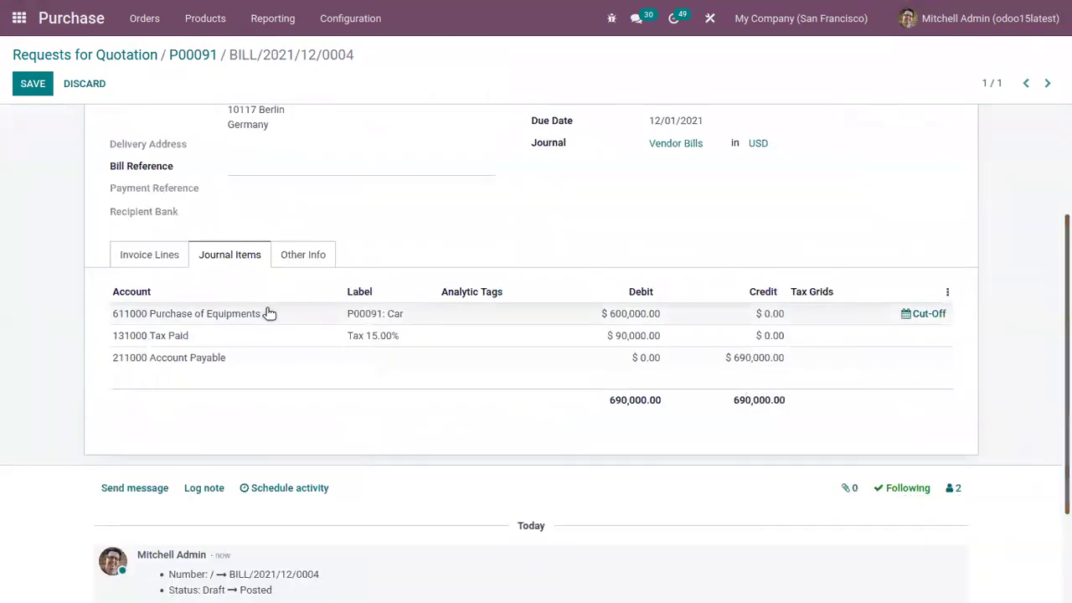
{"action": "left_click", "coordinate": [19, 17]}
Step: Open the 2021 Disallowed Expenses report, showing 14567 Vehicle Expenses with $300,000.00 disallowed
{"action": "left_click", "coordinate": [698, 295]}
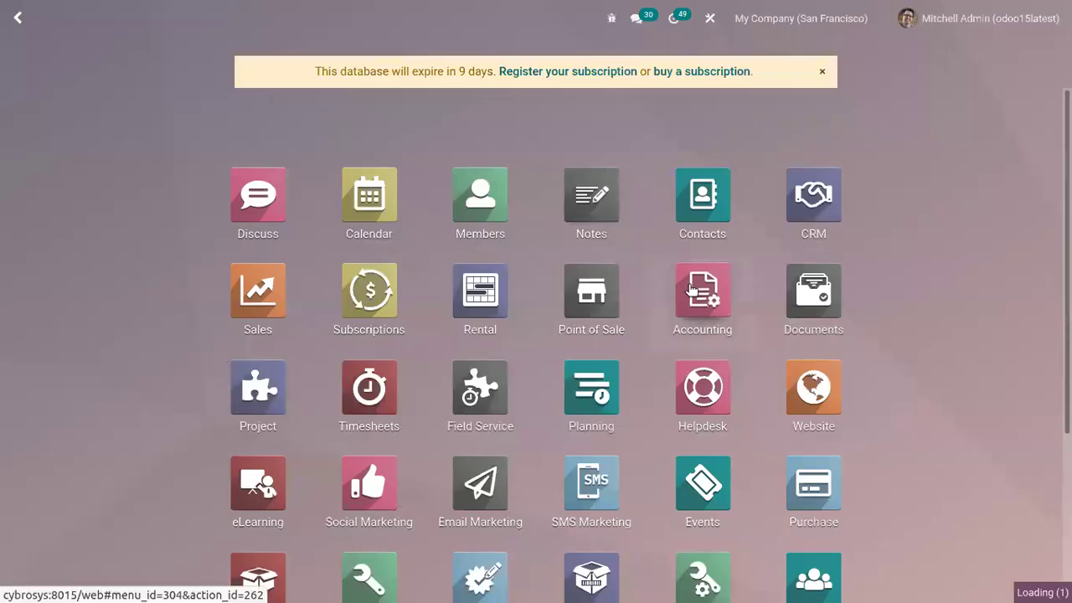
{"action": "left_click", "coordinate": [452, 17]}
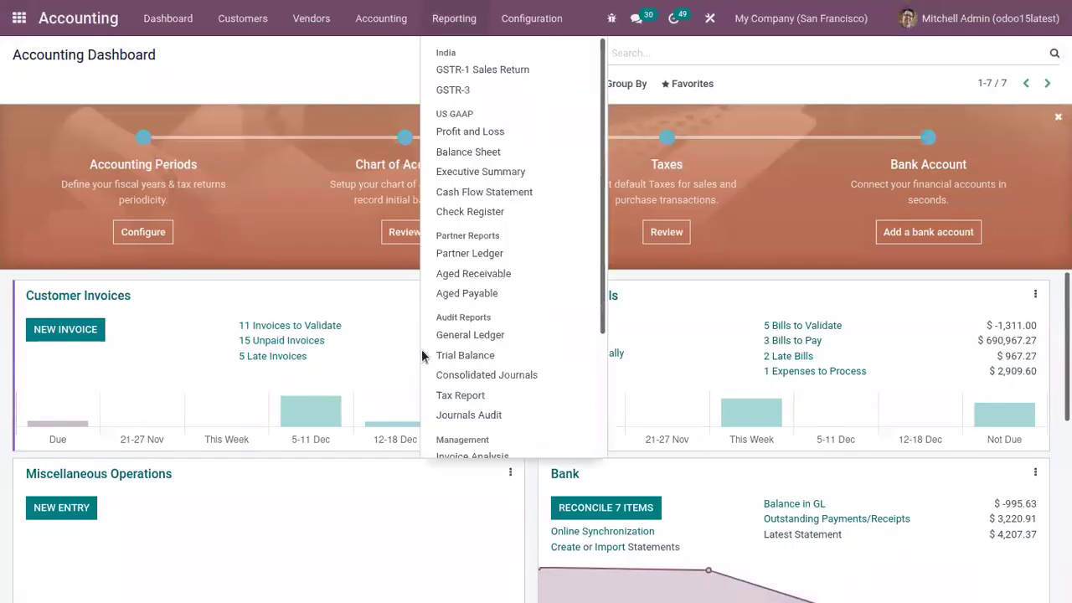
{"action": "left_click_drag", "start_coordinate": [602, 275], "coordinate": [624, 453]}
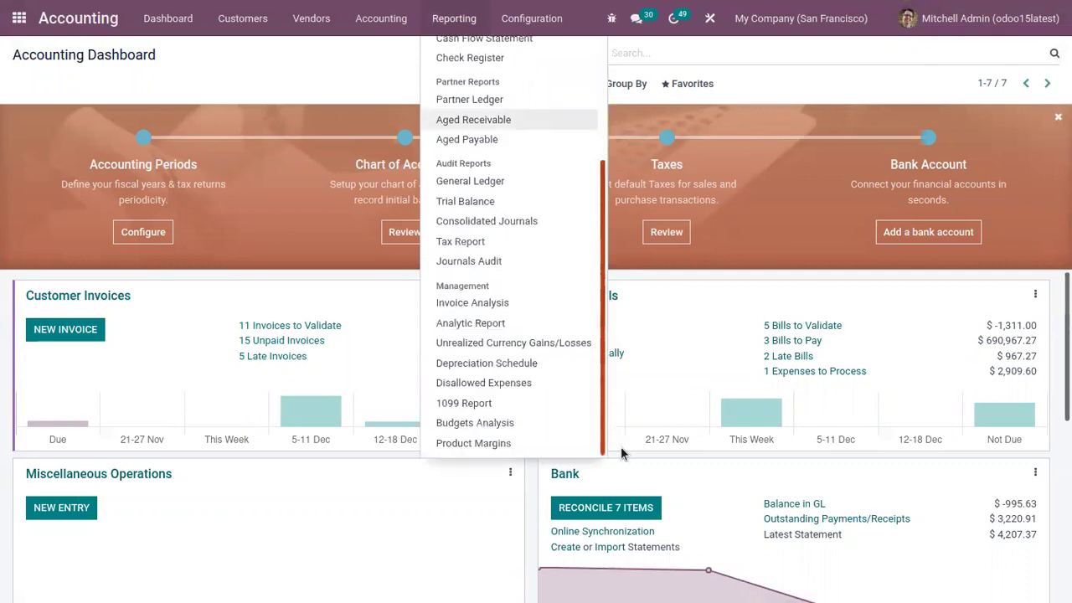
{"action": "left_click", "coordinate": [513, 383]}
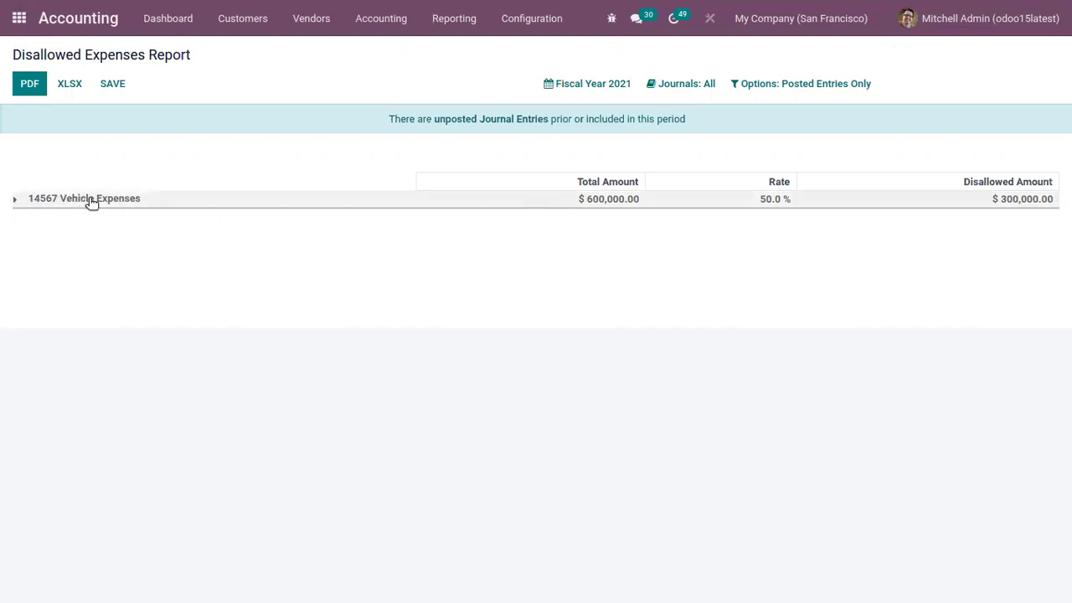
Step: Unfold 14567 Vehicle Expenses and list the journal items behind account 611000
{"action": "left_click", "coordinate": [17, 203]}
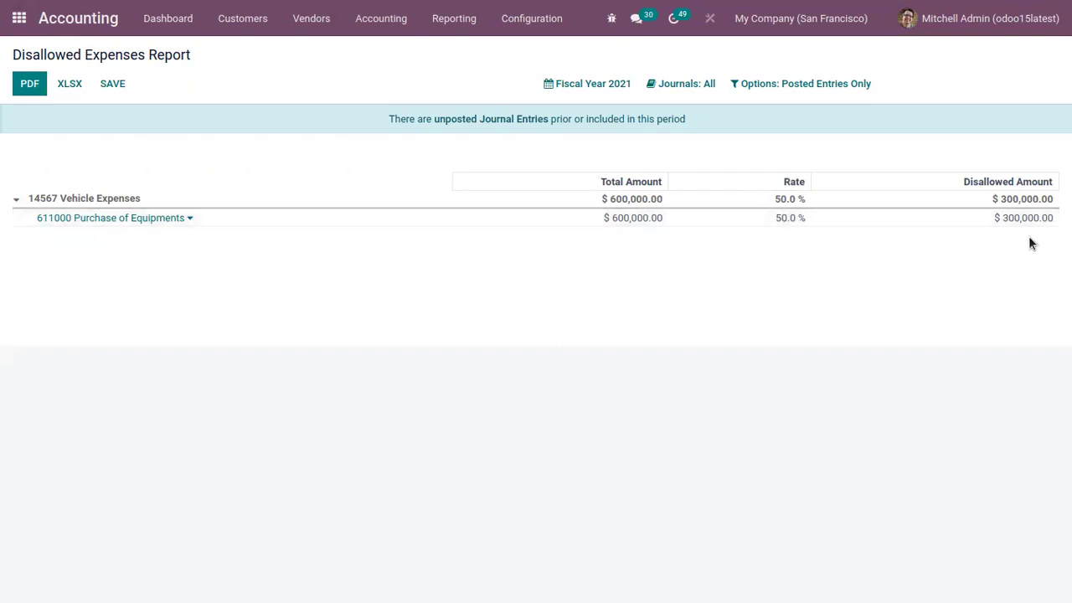
{"action": "left_click", "coordinate": [118, 220]}
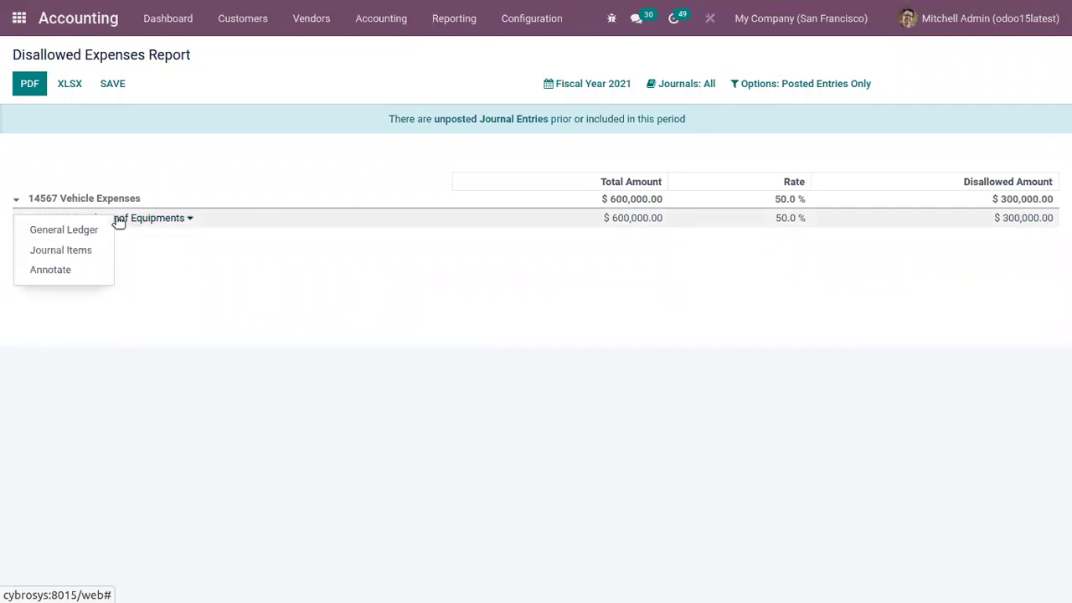
{"action": "left_click", "coordinate": [61, 251]}
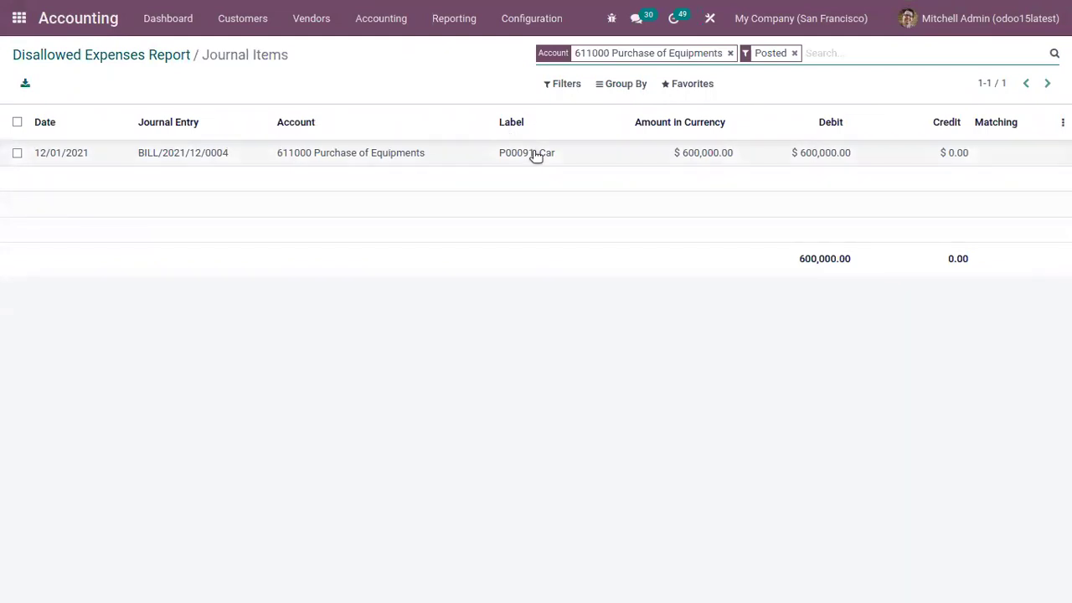
Step: Inspect the car purchase journal item, then go back to the Disallowed Expenses report
{"action": "left_click", "coordinate": [694, 155]}
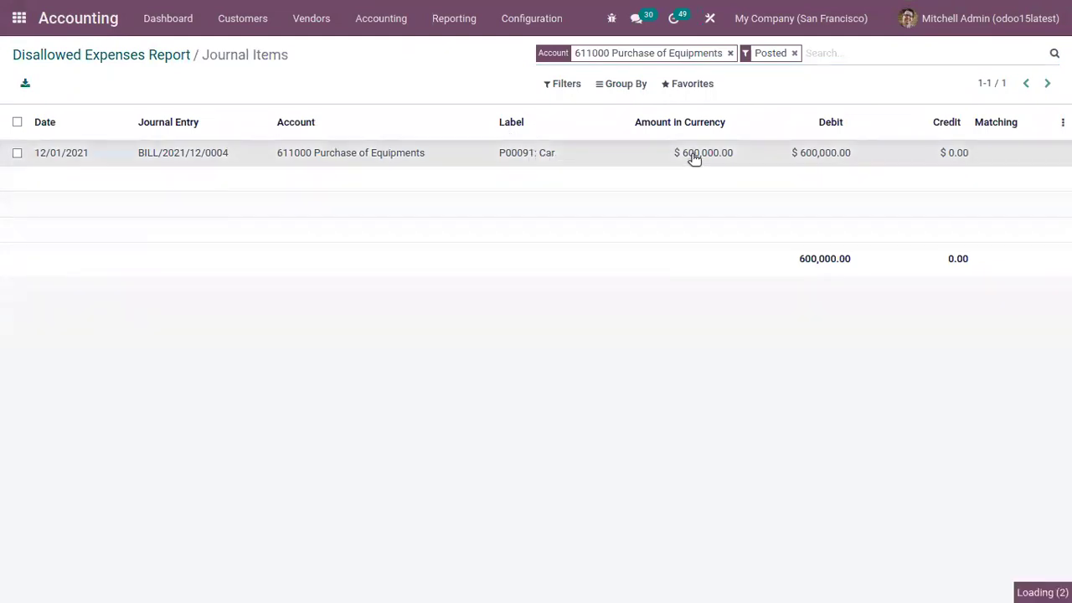
{"action": "scroll", "coordinate": [536, 352], "scroll_direction": "down", "scroll_amount": 1}
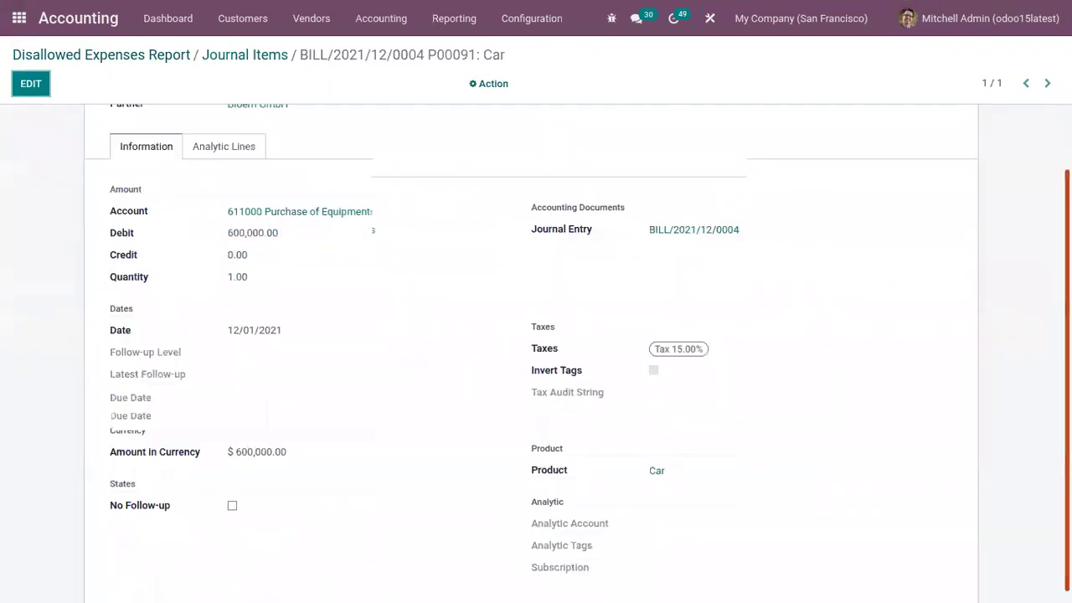
{"action": "scroll", "coordinate": [536, 352], "scroll_direction": "up", "scroll_amount": 1}
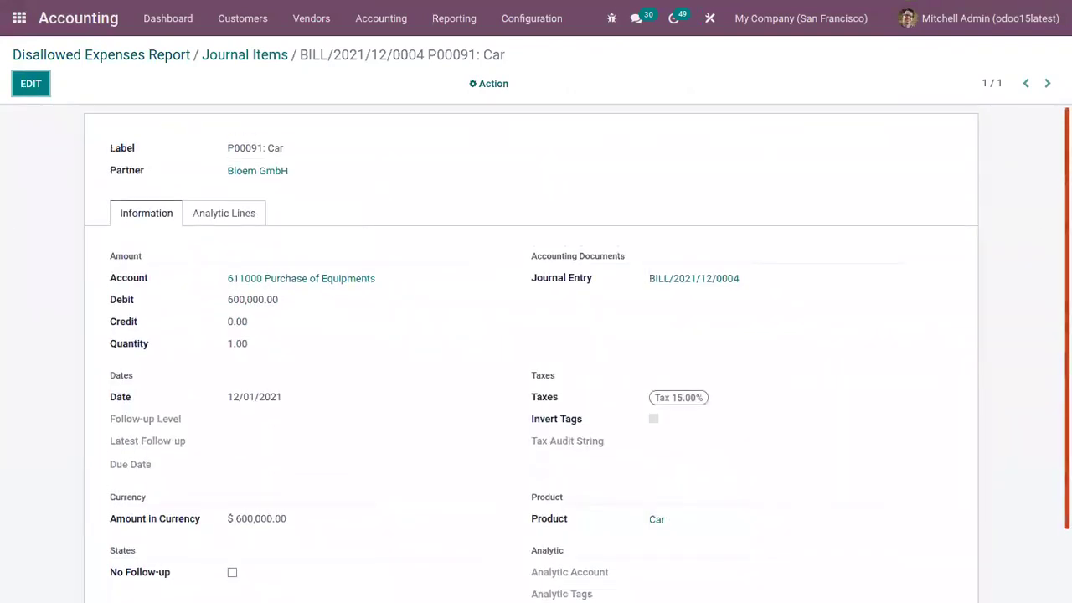
{"action": "left_click", "coordinate": [215, 215]}
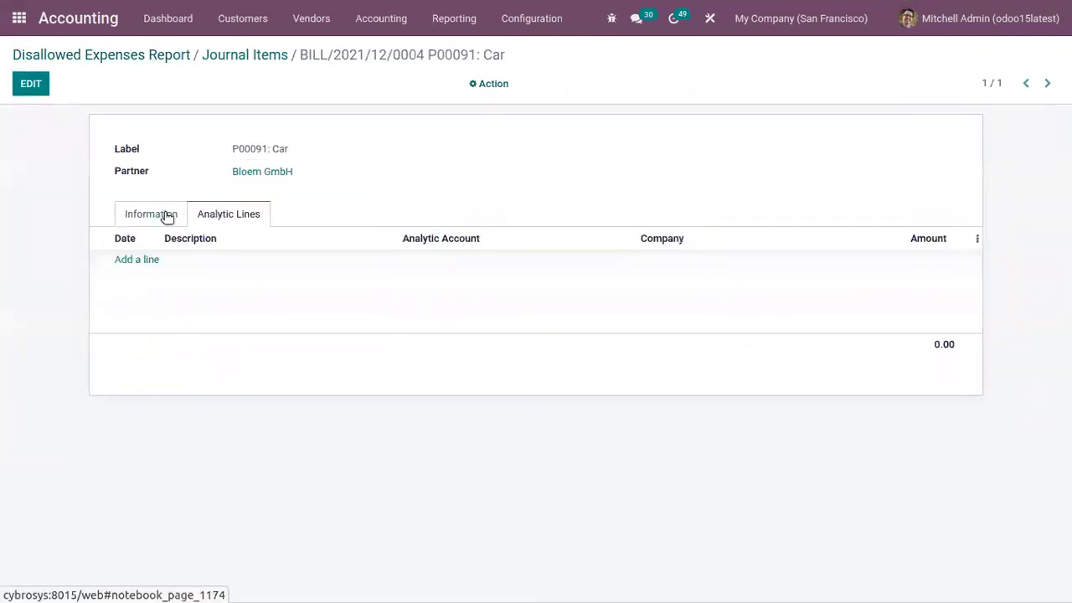
{"action": "left_click", "coordinate": [141, 217]}
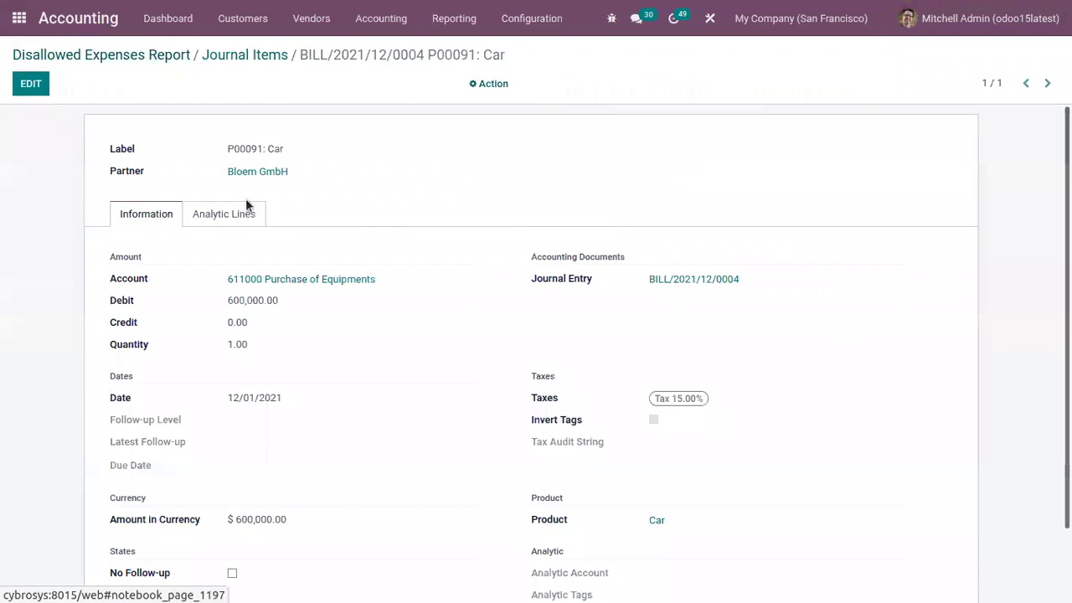
{"action": "left_click", "coordinate": [234, 57]}
{"action": "left_click", "coordinate": [151, 57]}
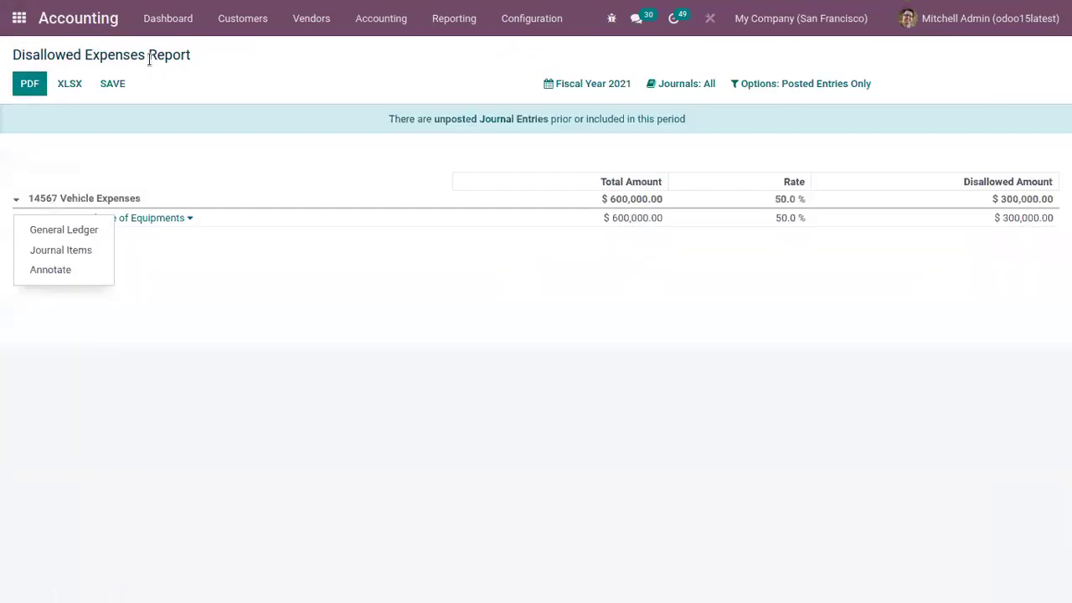
Step: Try the draft-entries, Expense and Bank journal filters, ending on posted entries and all journals
{"action": "left_click", "coordinate": [783, 84]}
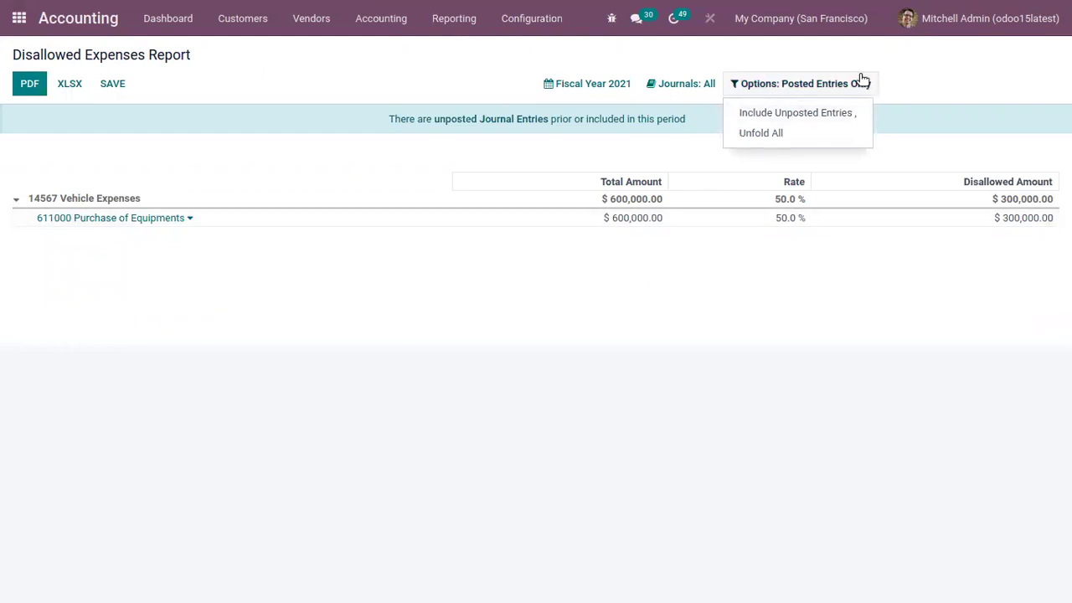
{"action": "left_click", "coordinate": [764, 111]}
{"action": "left_click", "coordinate": [779, 86]}
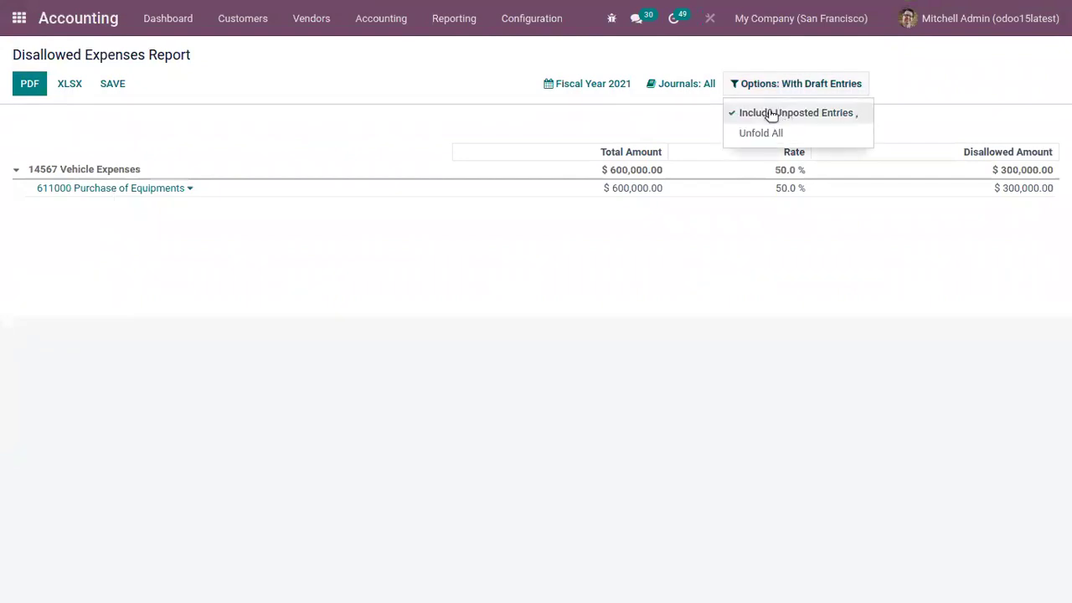
{"action": "left_click", "coordinate": [771, 114]}
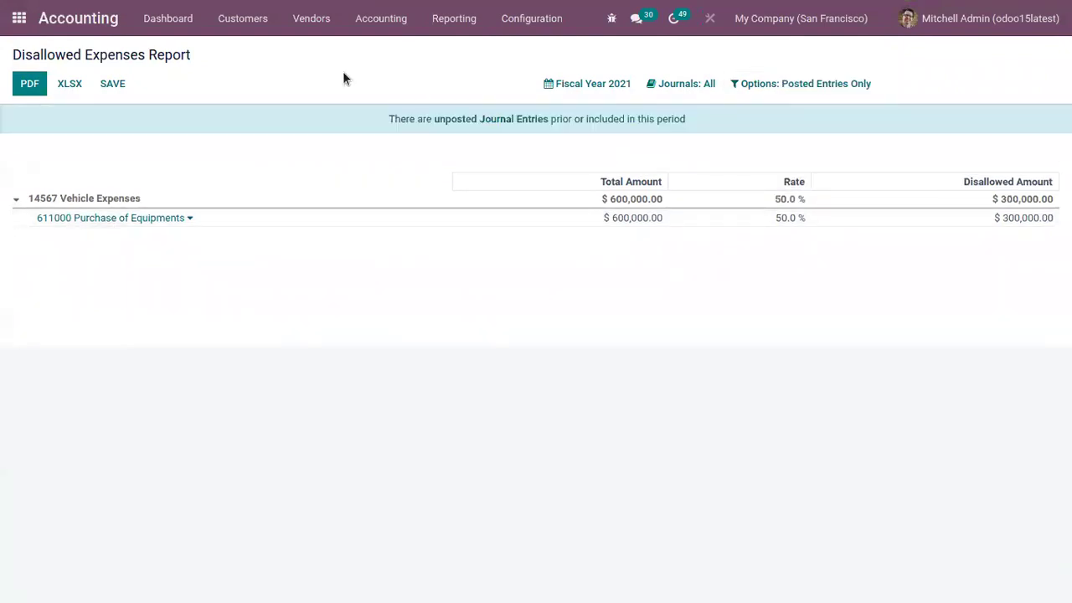
{"action": "left_click", "coordinate": [679, 86]}
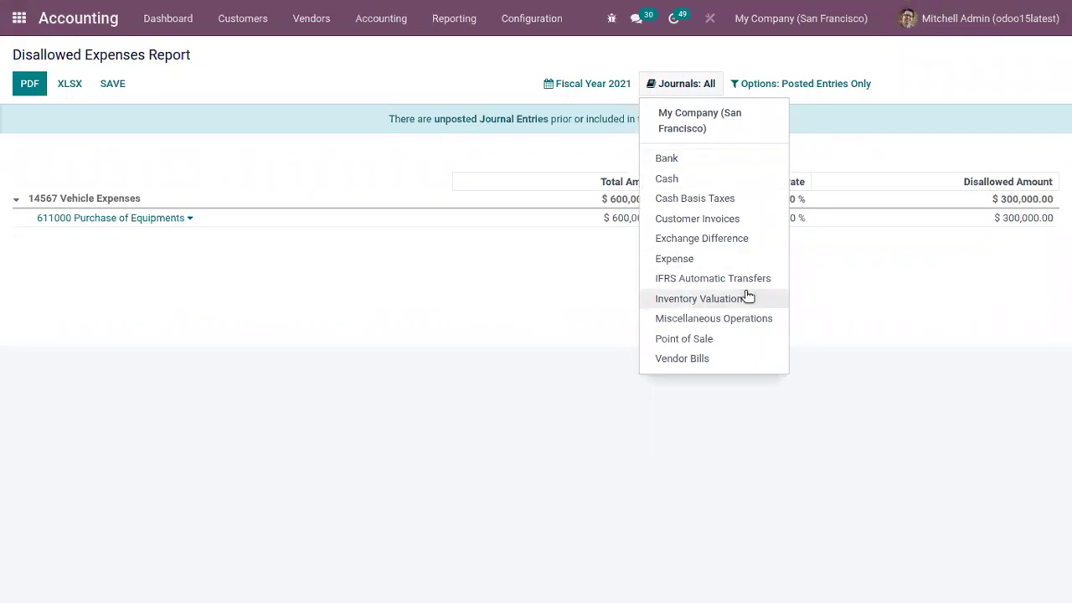
{"action": "left_click", "coordinate": [730, 259]}
{"action": "left_click", "coordinate": [705, 86]}
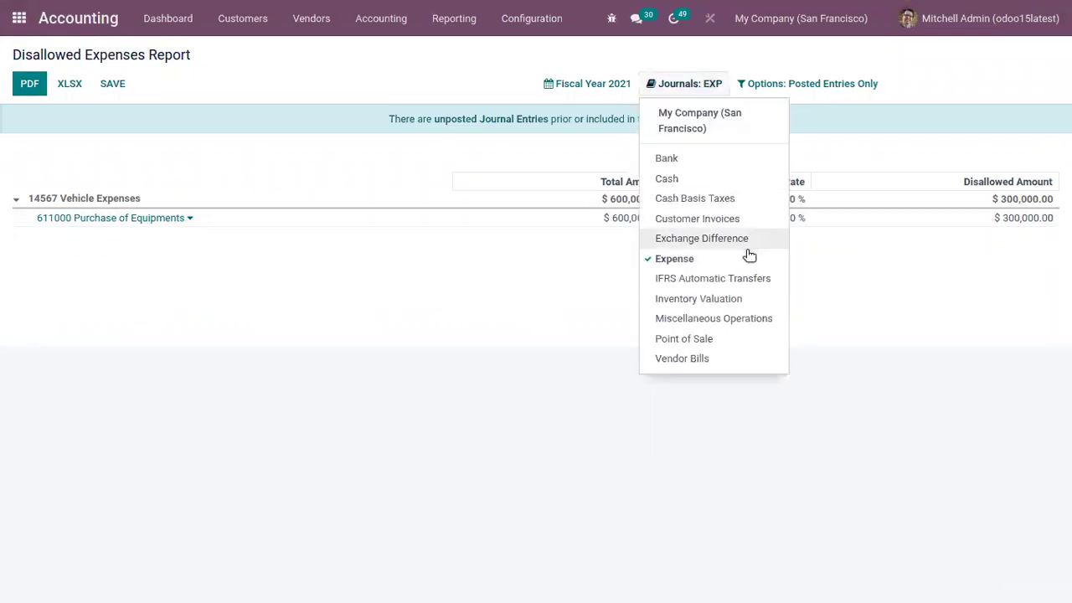
{"action": "left_click", "coordinate": [737, 257]}
{"action": "left_click", "coordinate": [695, 84]}
{"action": "left_click", "coordinate": [728, 161]}
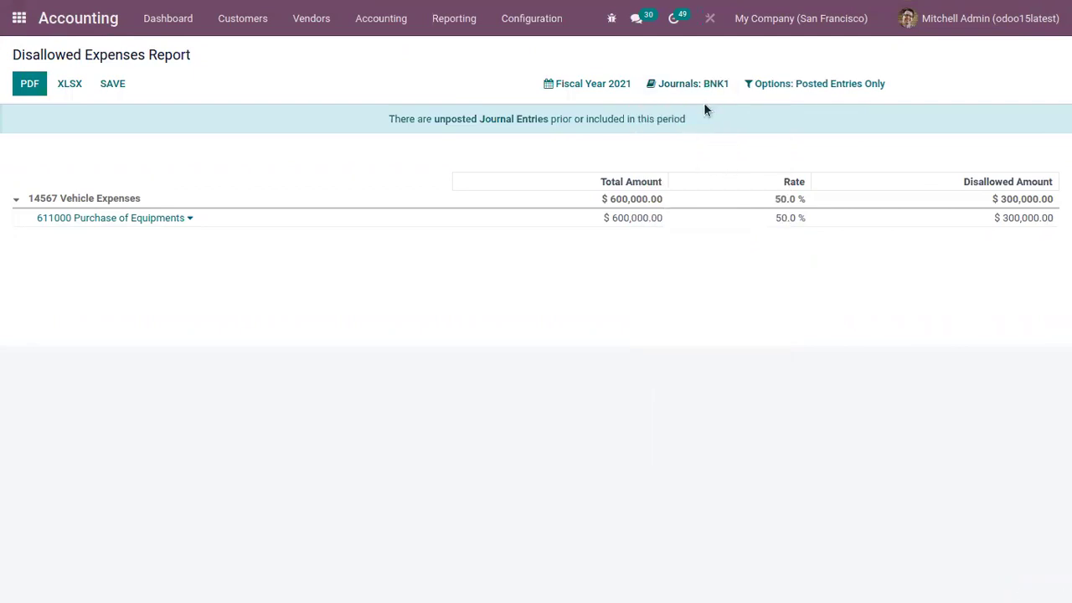
{"action": "left_click", "coordinate": [701, 87]}
{"action": "left_click", "coordinate": [718, 159]}
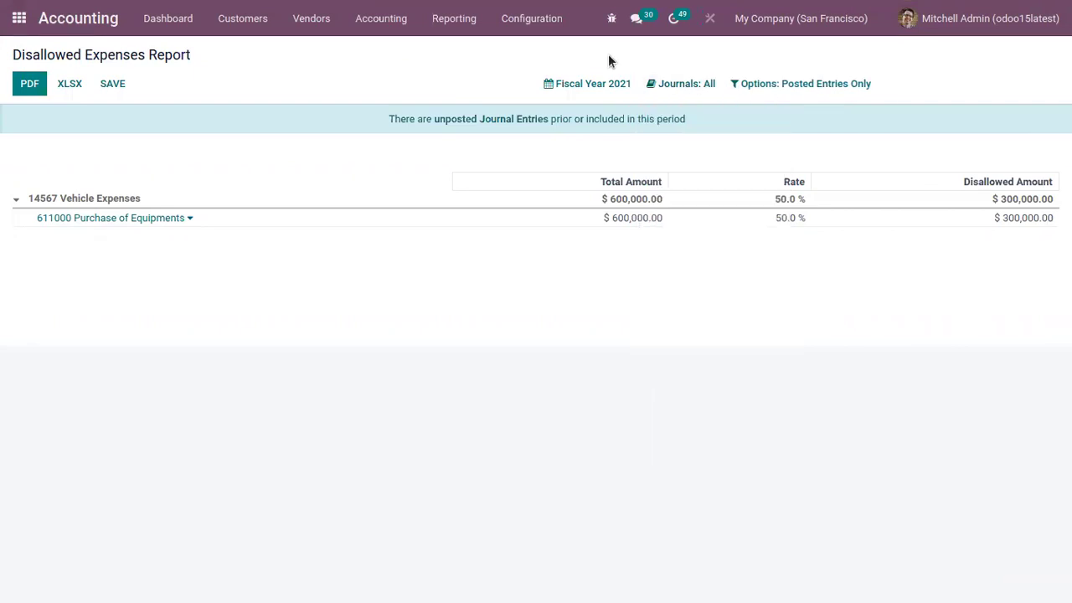
Step: Set the report period to Last Financial Year and bring up the export settings
{"action": "left_click", "coordinate": [613, 85]}
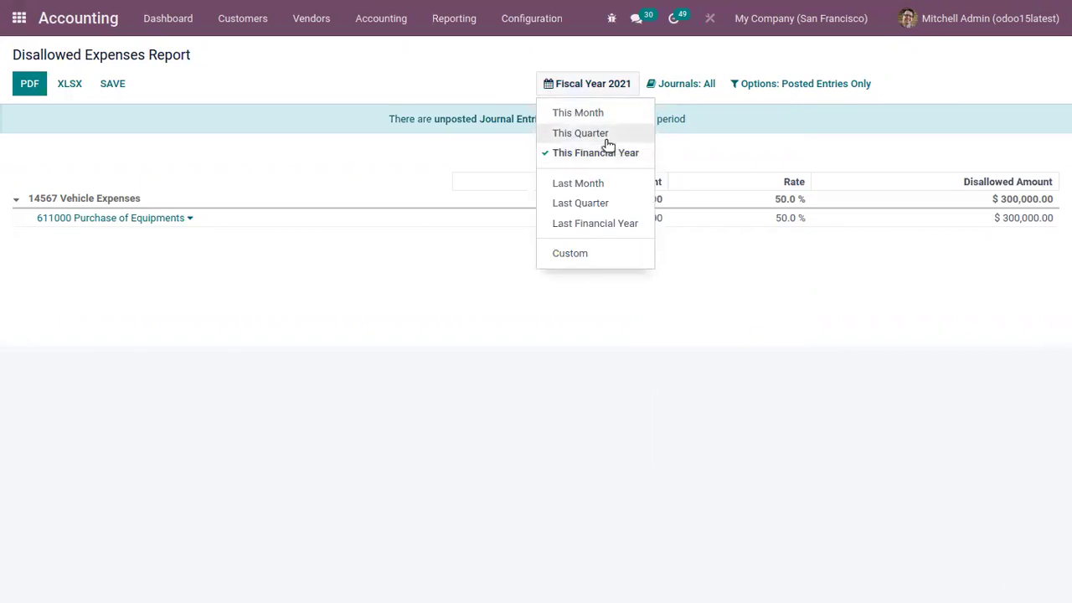
{"action": "left_click", "coordinate": [624, 225]}
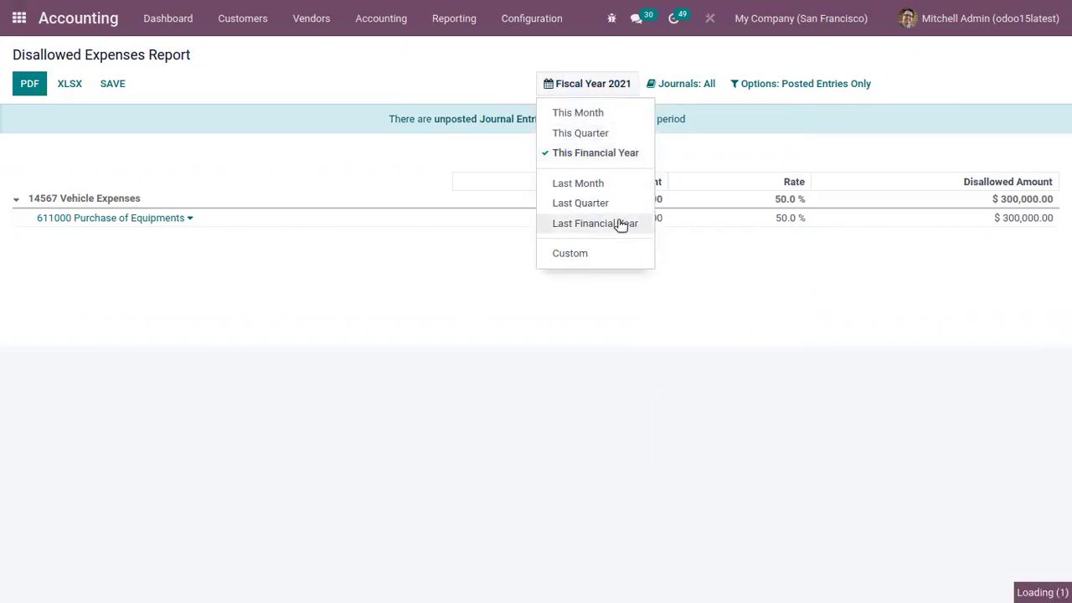
{"action": "left_click", "coordinate": [566, 84]}
{"action": "left_click", "coordinate": [596, 113]}
{"action": "left_click", "coordinate": [574, 83]}
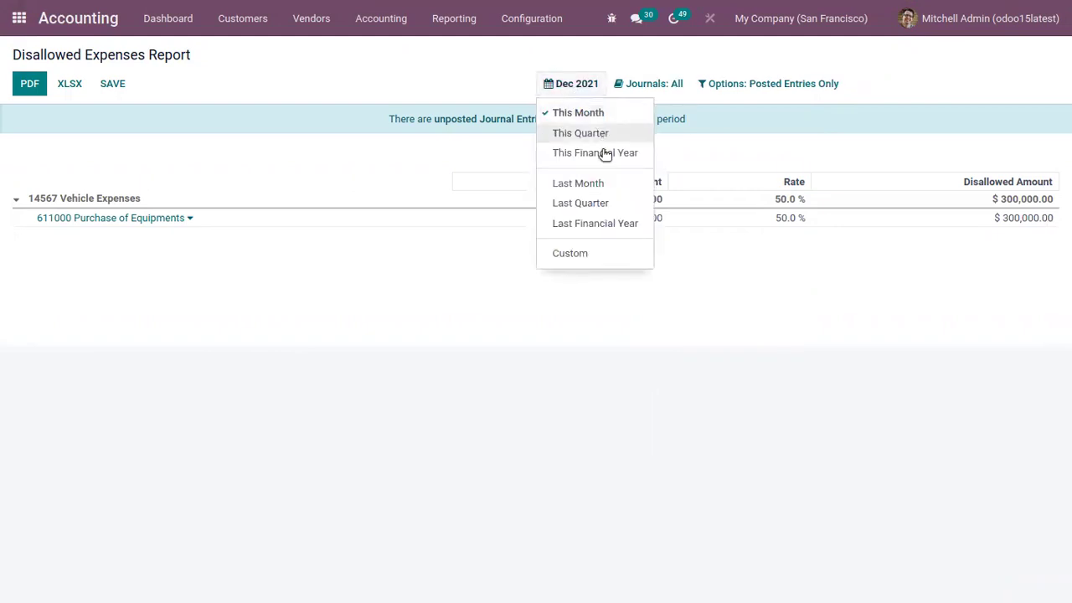
{"action": "left_click", "coordinate": [603, 183]}
{"action": "left_click", "coordinate": [580, 88]}
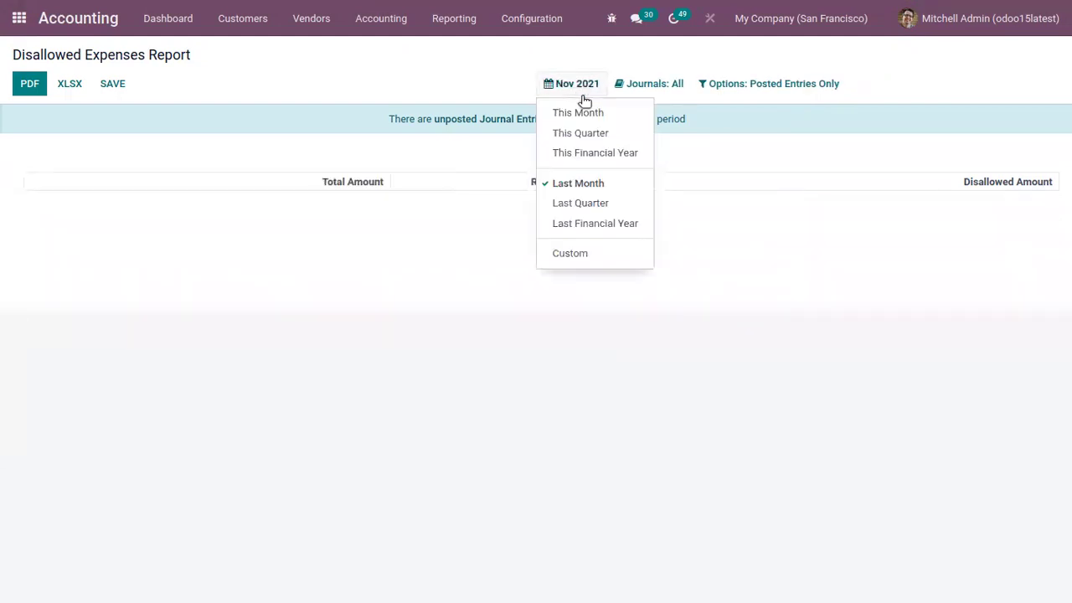
{"action": "left_click", "coordinate": [610, 223]}
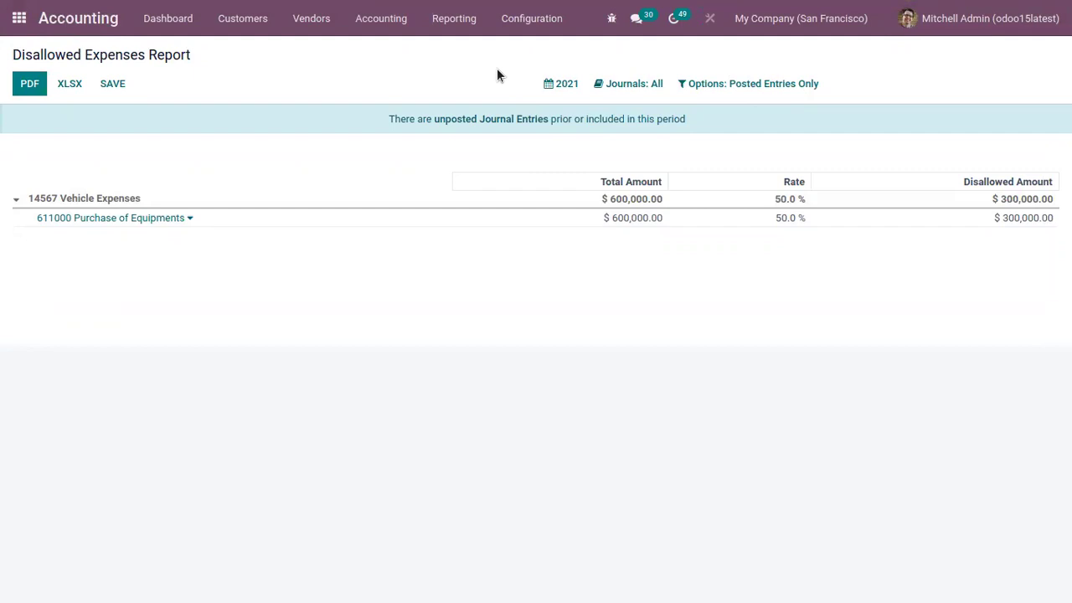
{"action": "left_click", "coordinate": [114, 86]}
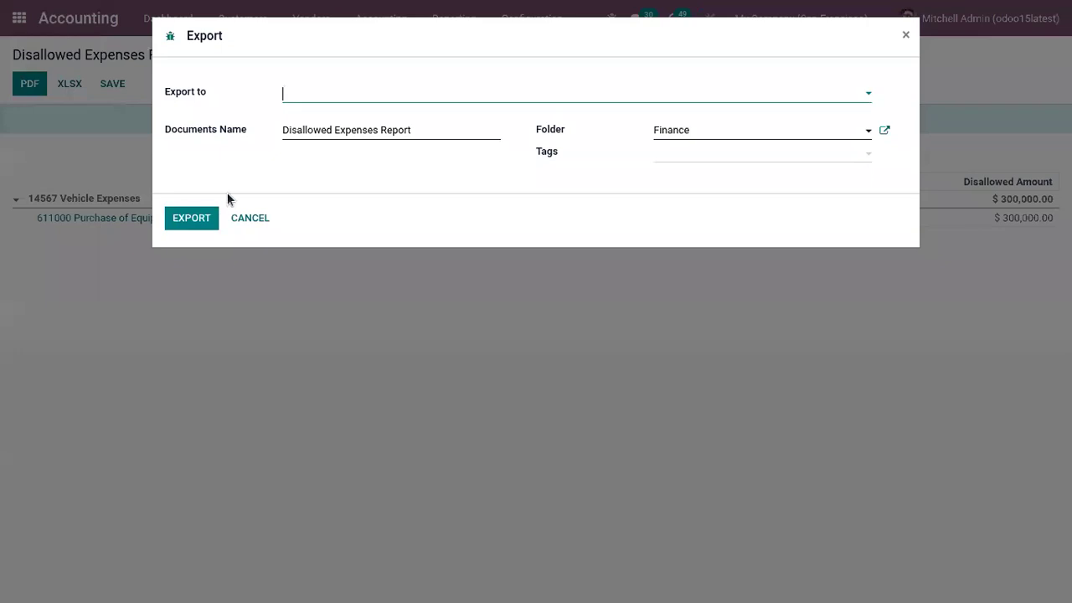
Step: Review the export name and folder choices, and choose PDF as the export format
{"action": "left_click", "coordinate": [287, 98]}
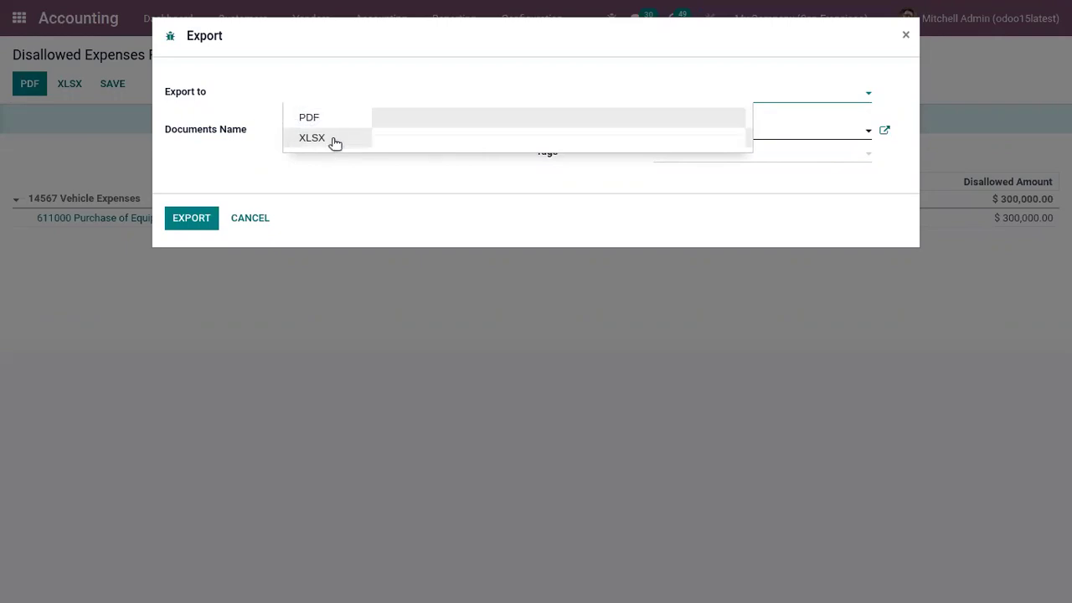
{"action": "left_click", "coordinate": [269, 133]}
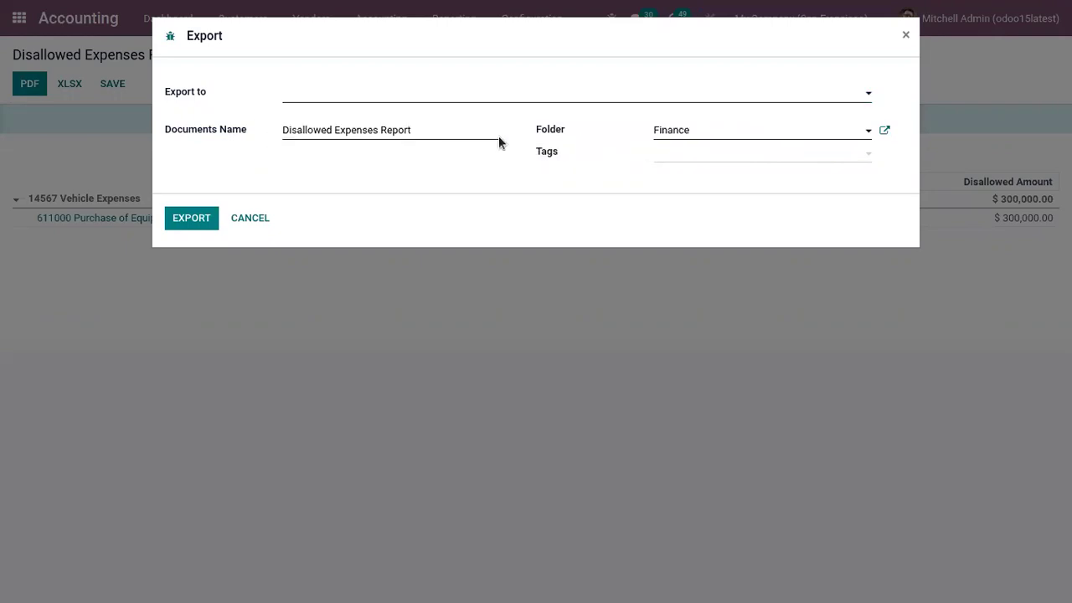
{"action": "left_click", "coordinate": [411, 137]}
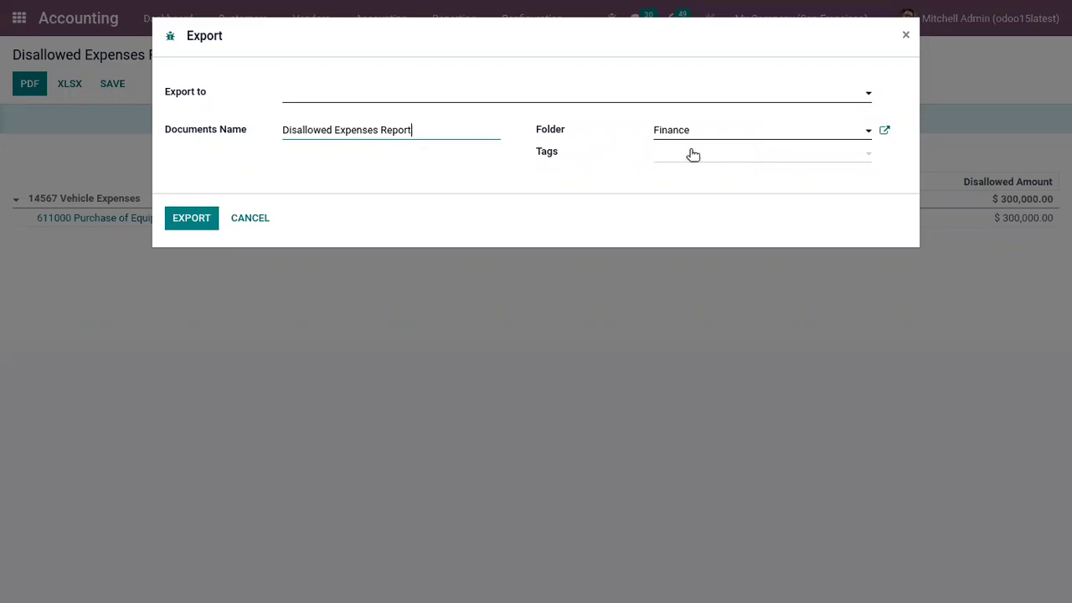
{"action": "left_click", "coordinate": [689, 134]}
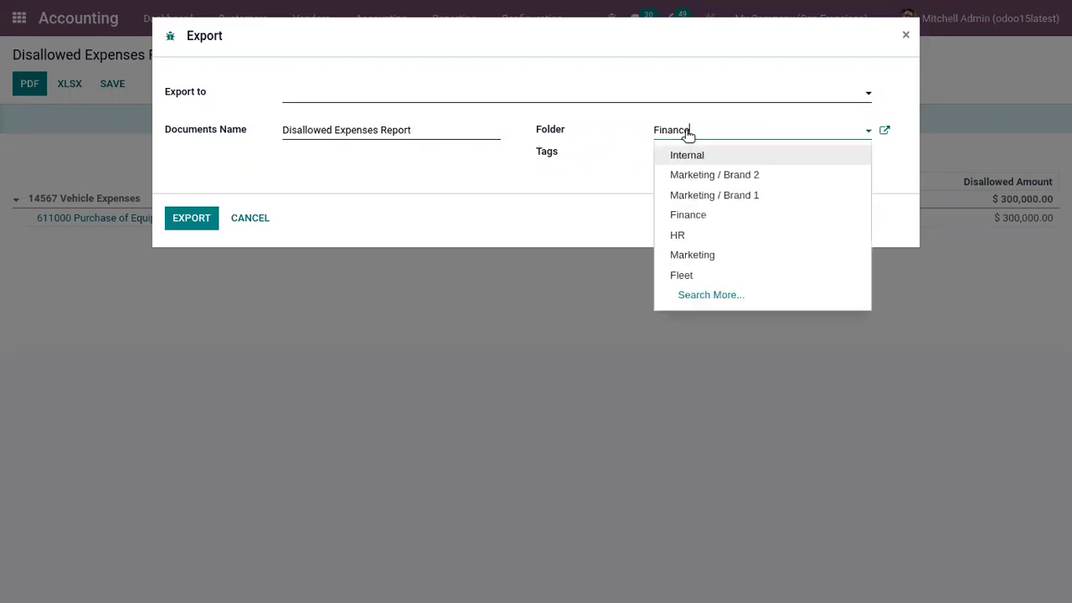
{"action": "left_click", "coordinate": [623, 152]}
{"action": "left_click", "coordinate": [601, 100]}
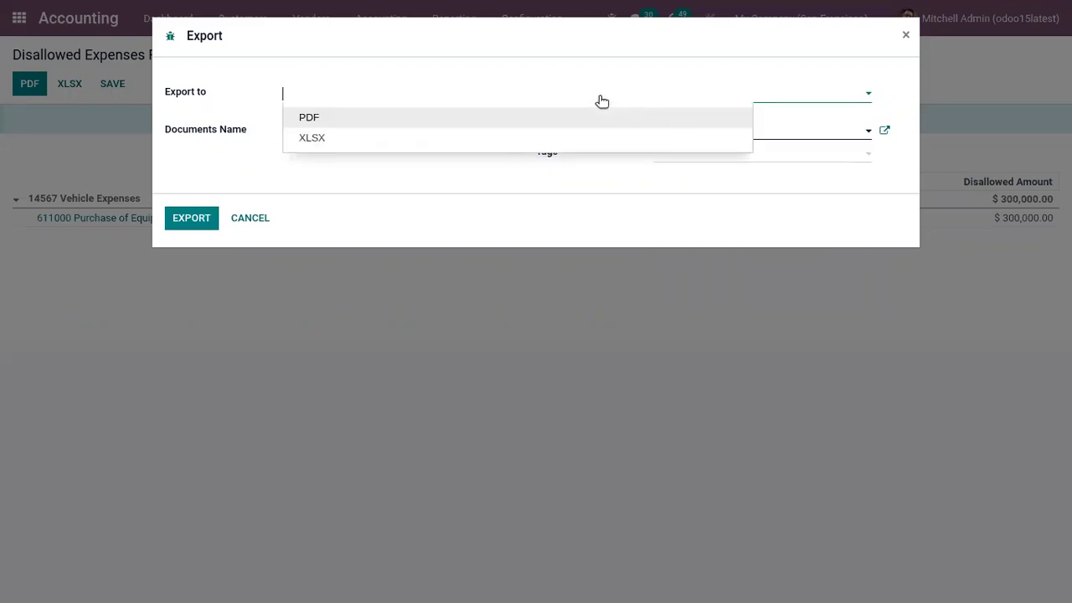
{"action": "left_click", "coordinate": [564, 121]}
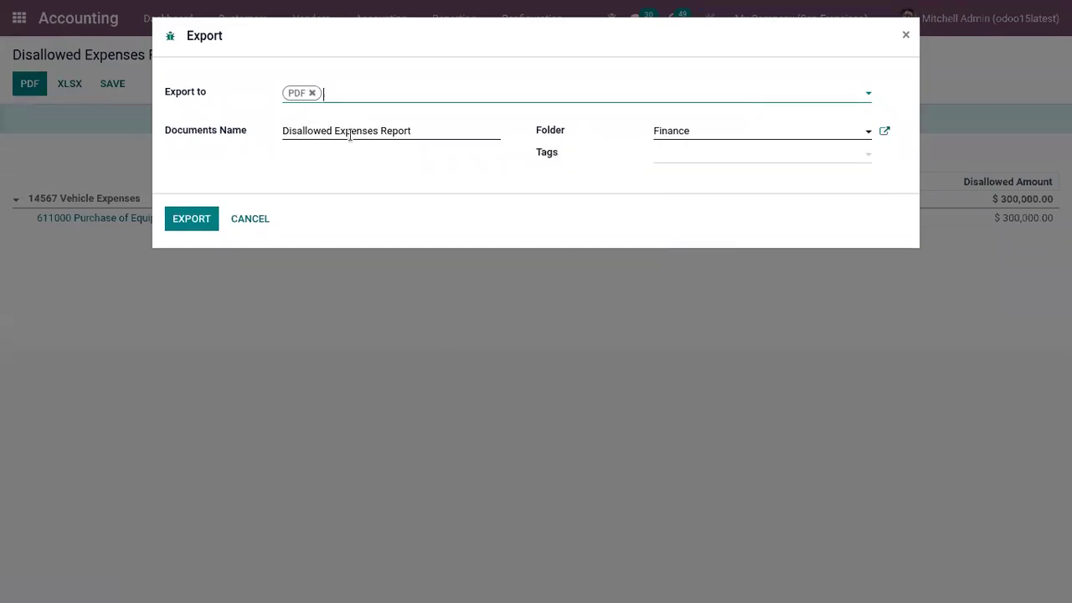
Step: Export the PDF into the Finance folder tagged Documents > Expense
{"action": "left_click", "coordinate": [727, 134]}
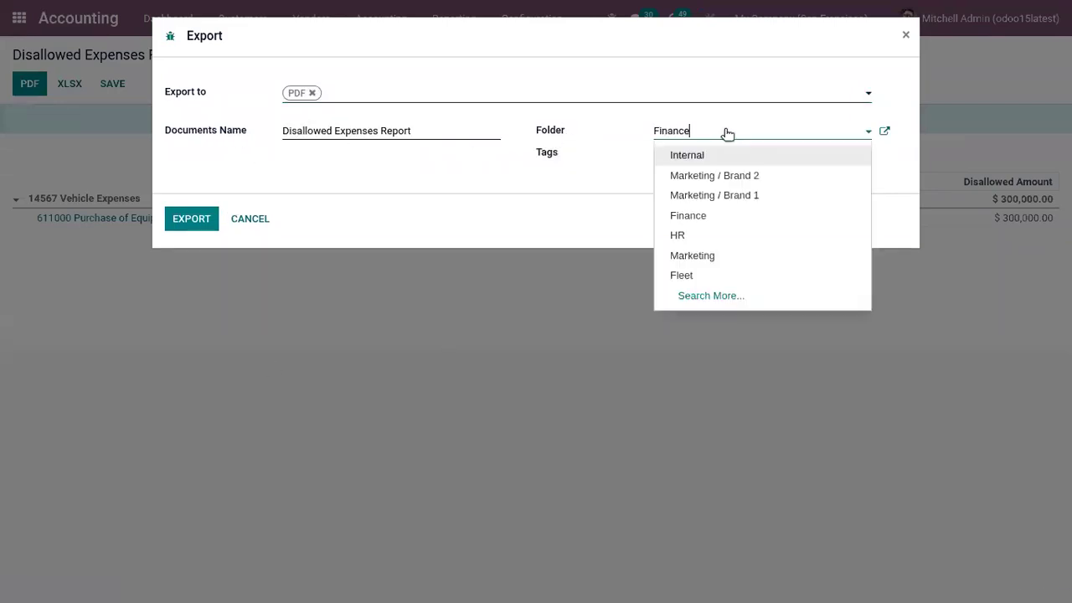
{"action": "left_click", "coordinate": [728, 215]}
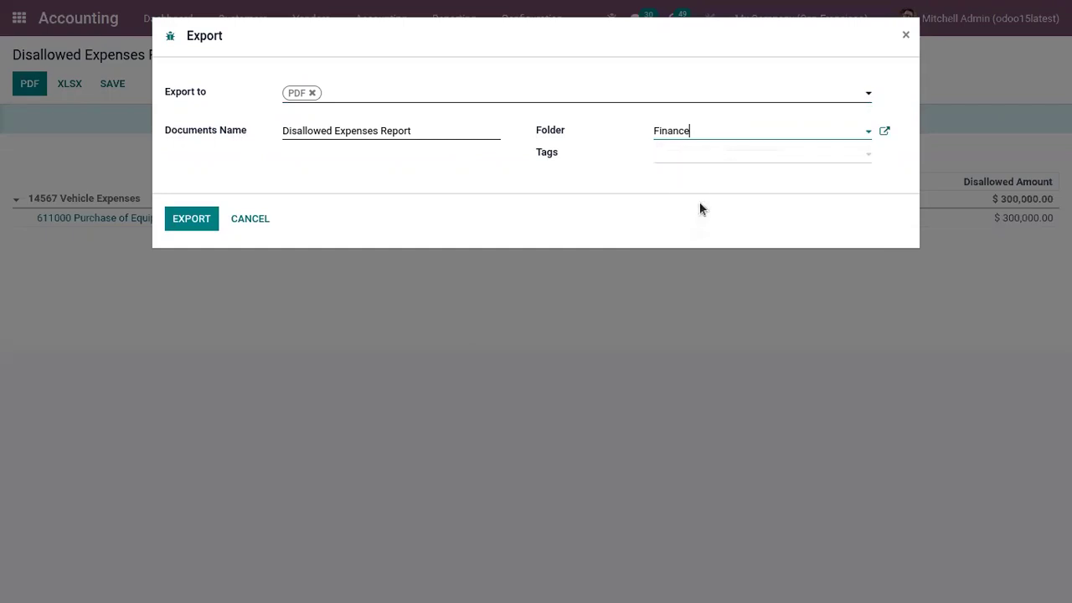
{"action": "left_click", "coordinate": [677, 155]}
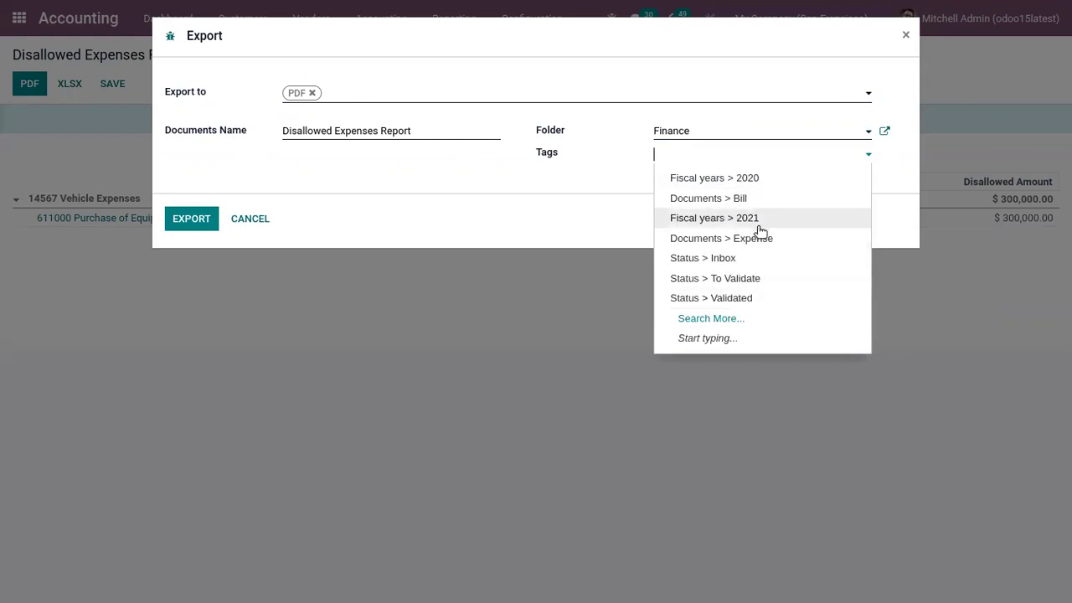
{"action": "left_click", "coordinate": [737, 238]}
{"action": "left_click", "coordinate": [204, 216]}
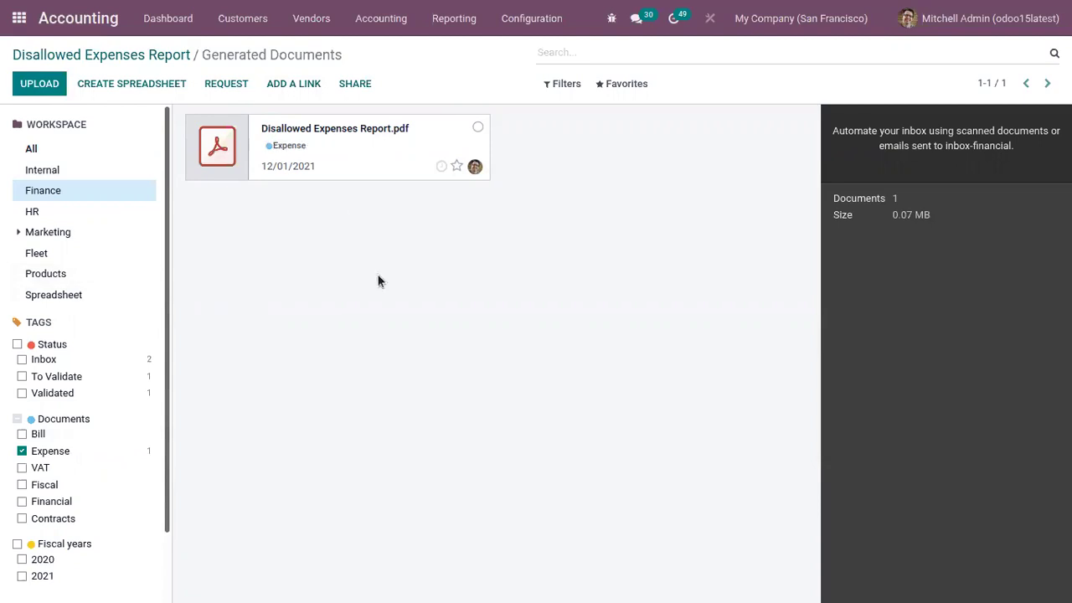
Step: Preview the exported Disallowed Expenses Report PDF in Documents, then close the viewer
{"action": "left_click", "coordinate": [338, 146]}
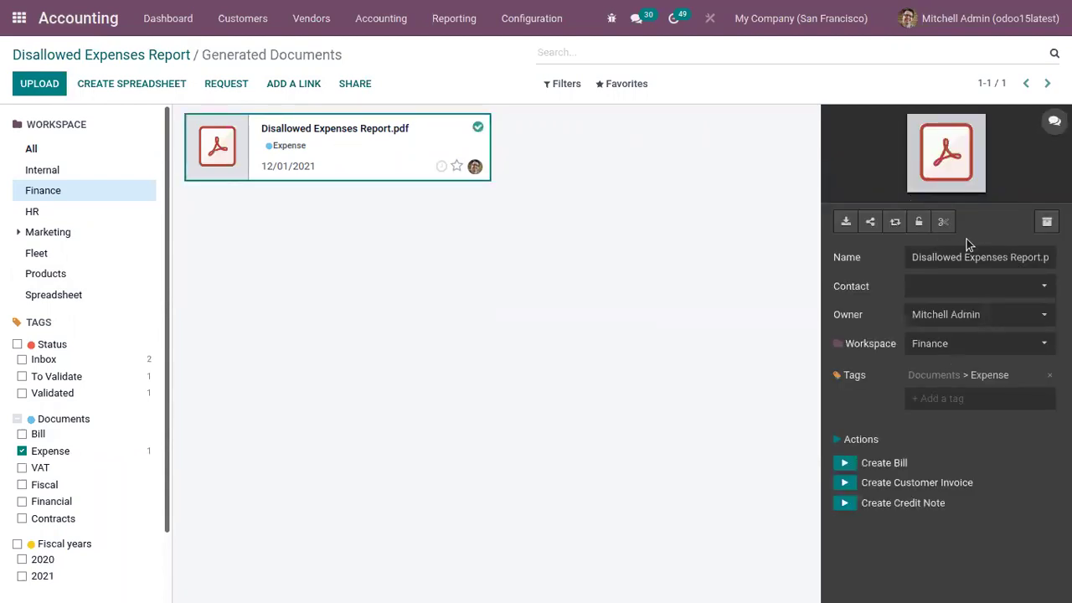
{"action": "left_click", "coordinate": [945, 164]}
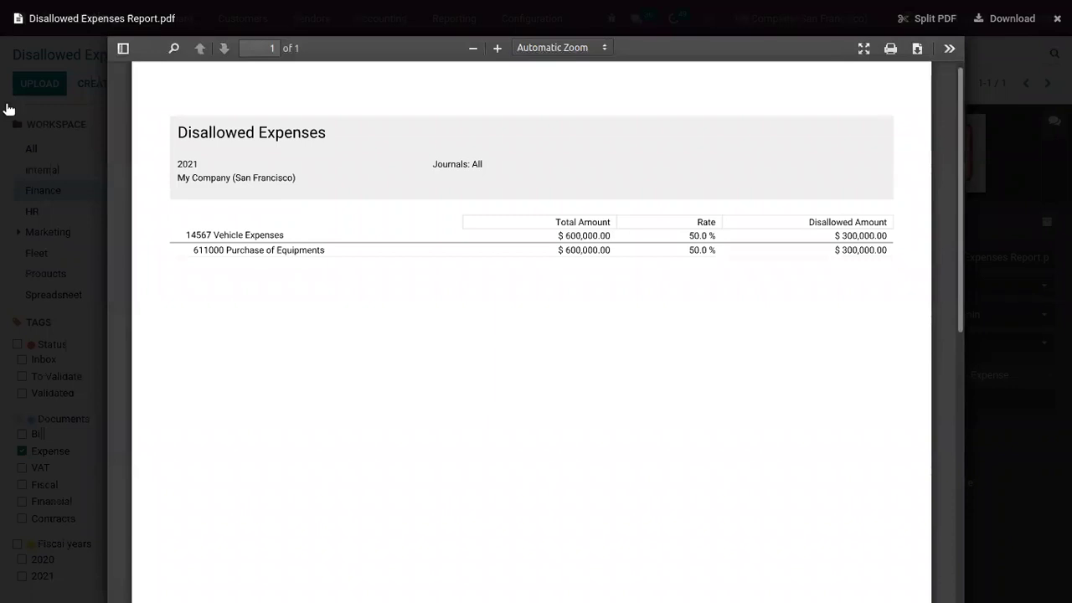
{"action": "left_click", "coordinate": [1057, 18]}
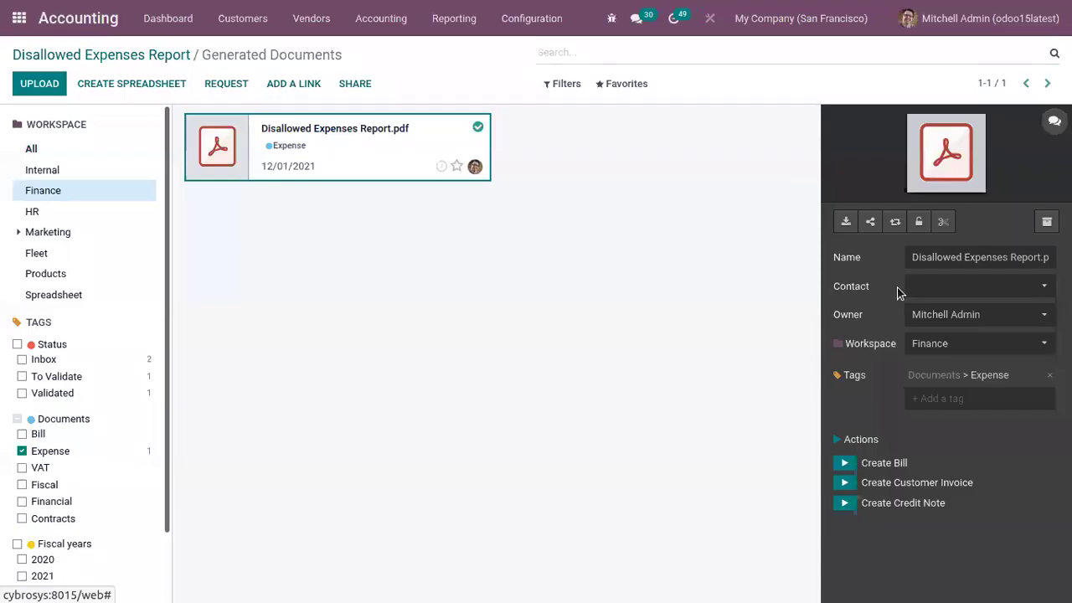
{"action": "left_click", "coordinate": [10, 14]}
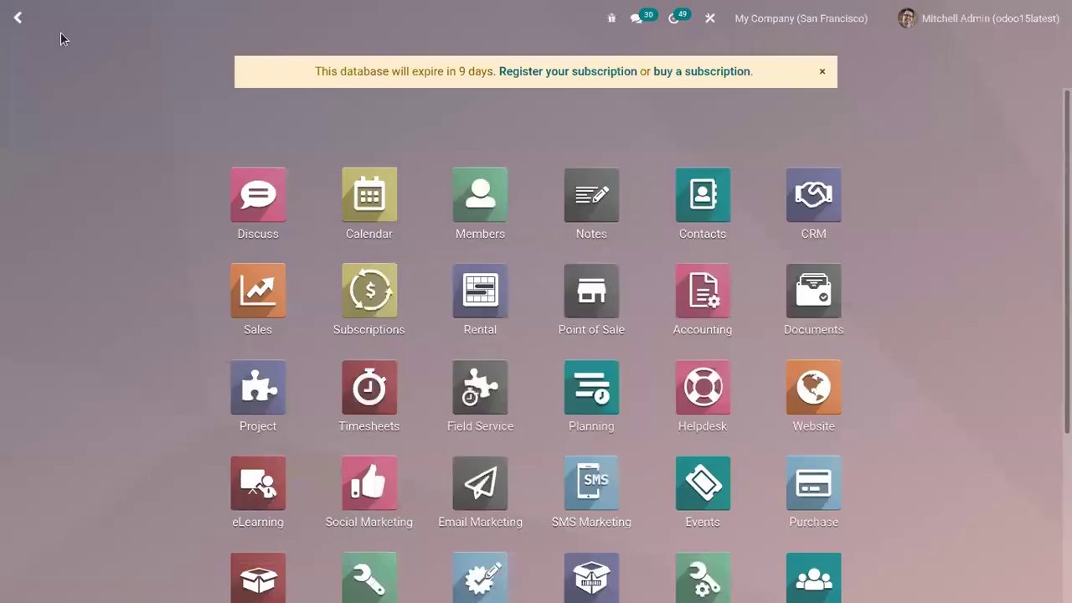
{"action": "scroll", "coordinate": [808, 194], "scroll_direction": "down", "scroll_amount": 1}
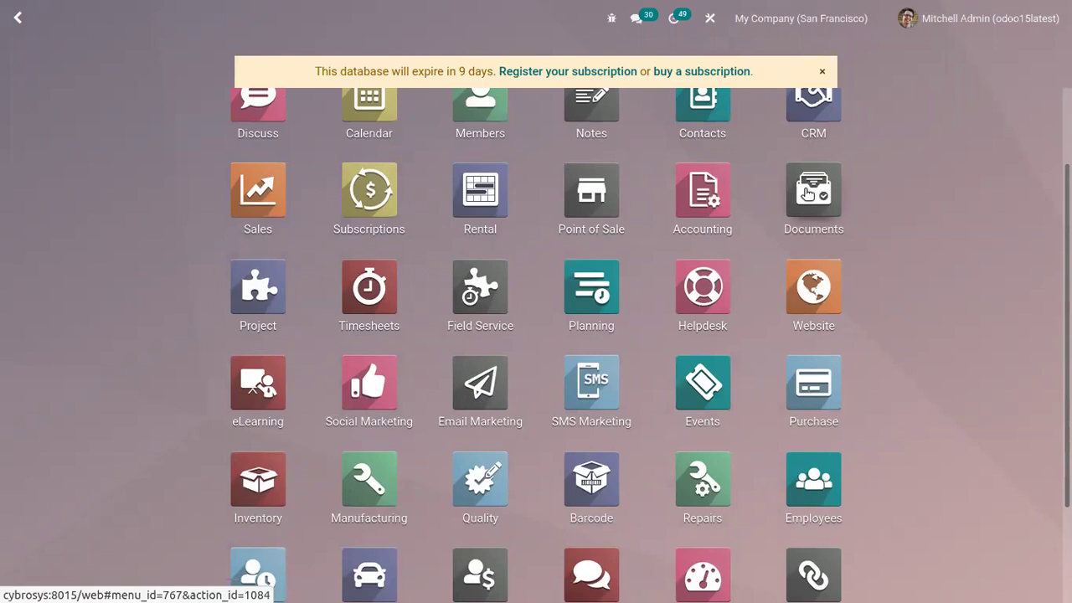
{"action": "left_click", "coordinate": [808, 194]}
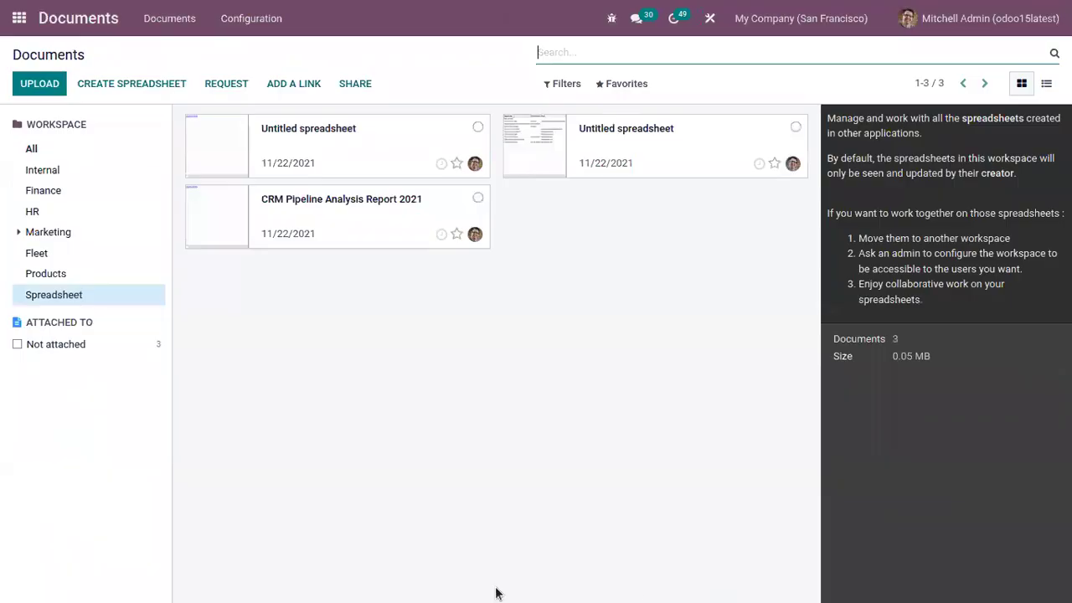
{"action": "left_click", "coordinate": [53, 195]}
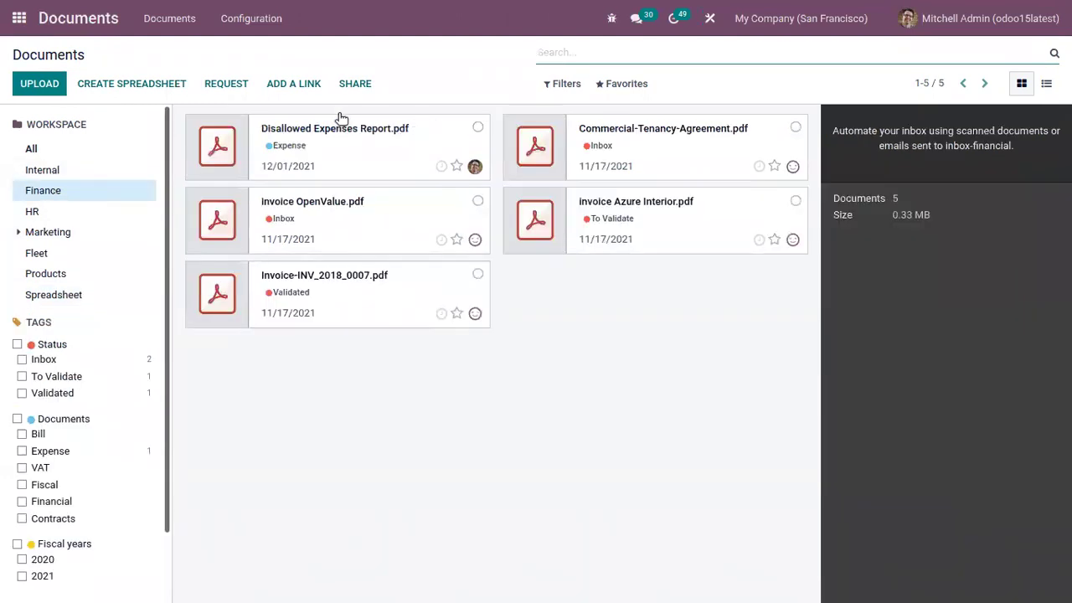
{"action": "left_click", "coordinate": [18, 20]}
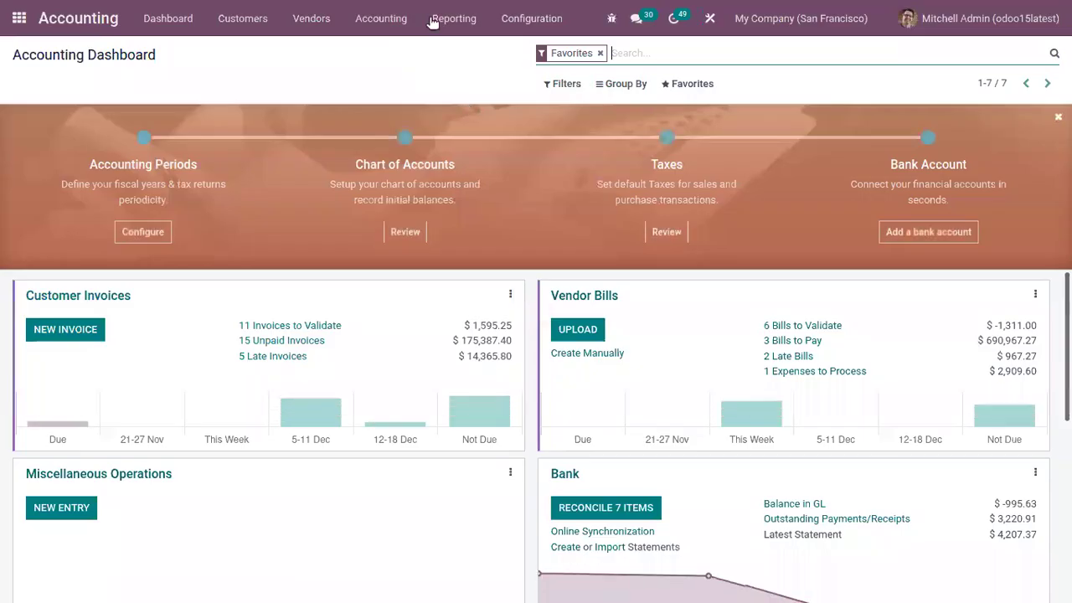
{"action": "left_click", "coordinate": [444, 18]}
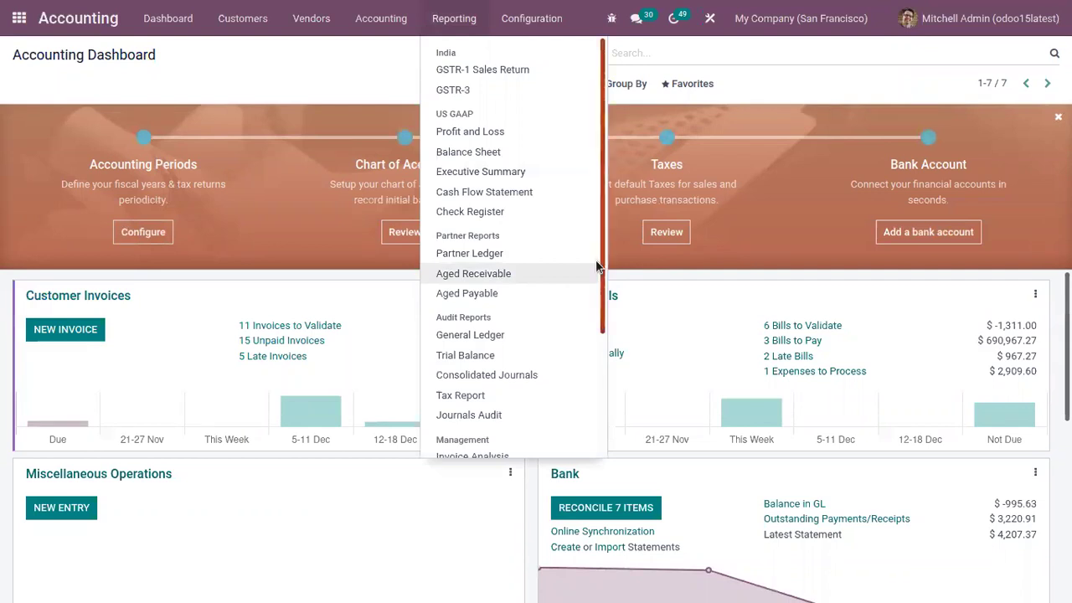
{"action": "scroll", "coordinate": [602, 268], "scroll_direction": "down", "scroll_amount": 3}
{"action": "left_click", "coordinate": [556, 385]}
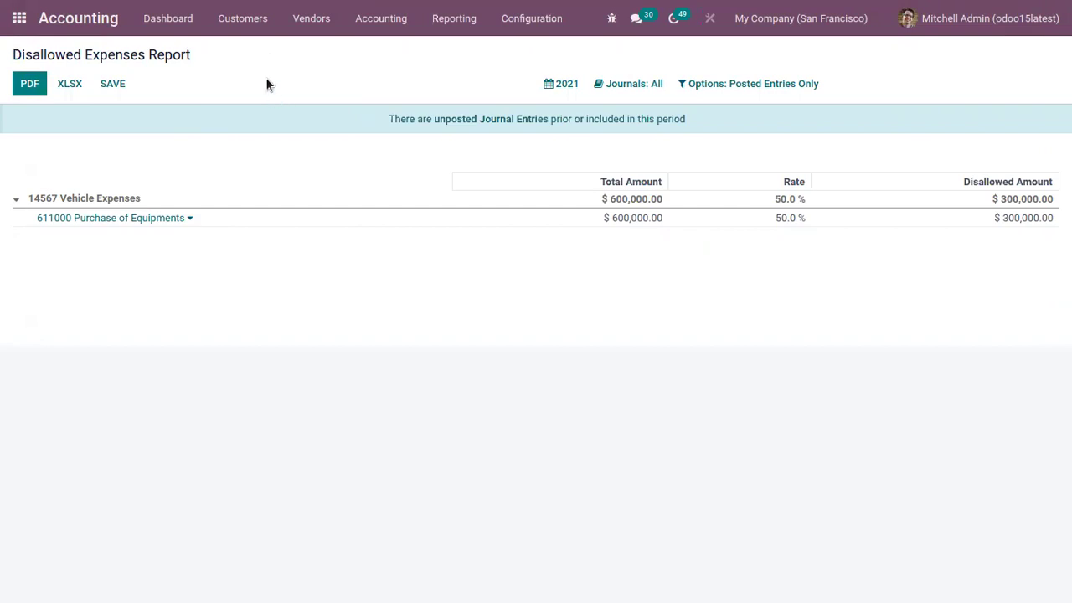
{"action": "left_click", "coordinate": [19, 18]}
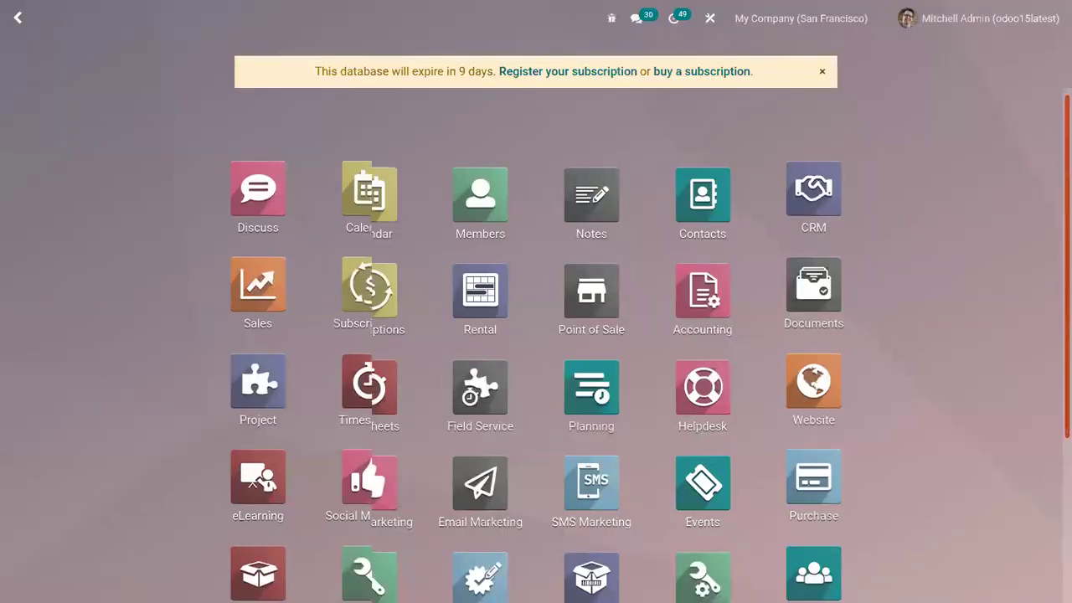
{"action": "scroll", "coordinate": [463, 503], "scroll_direction": "down", "scroll_amount": 3}
{"action": "left_click", "coordinate": [251, 546]}
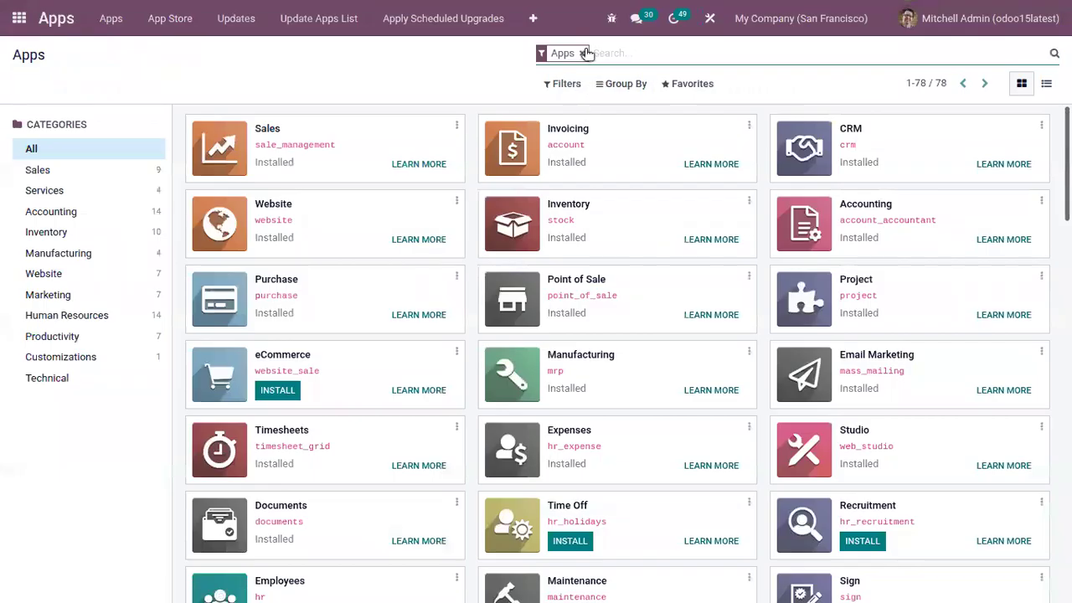
{"action": "left_click", "coordinate": [586, 53]}
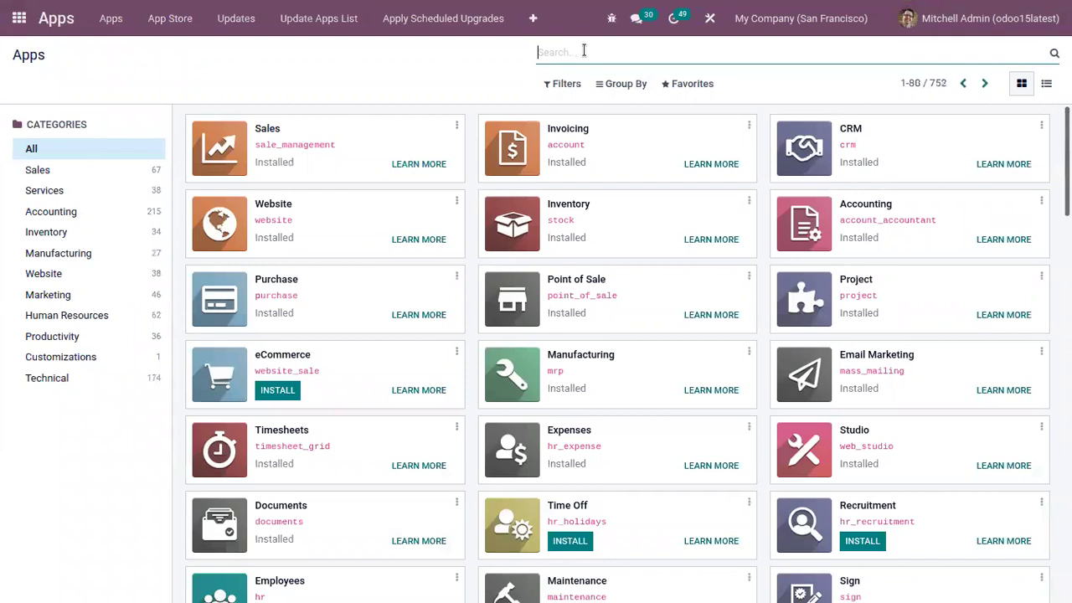
{"action": "type", "text": "disw"}
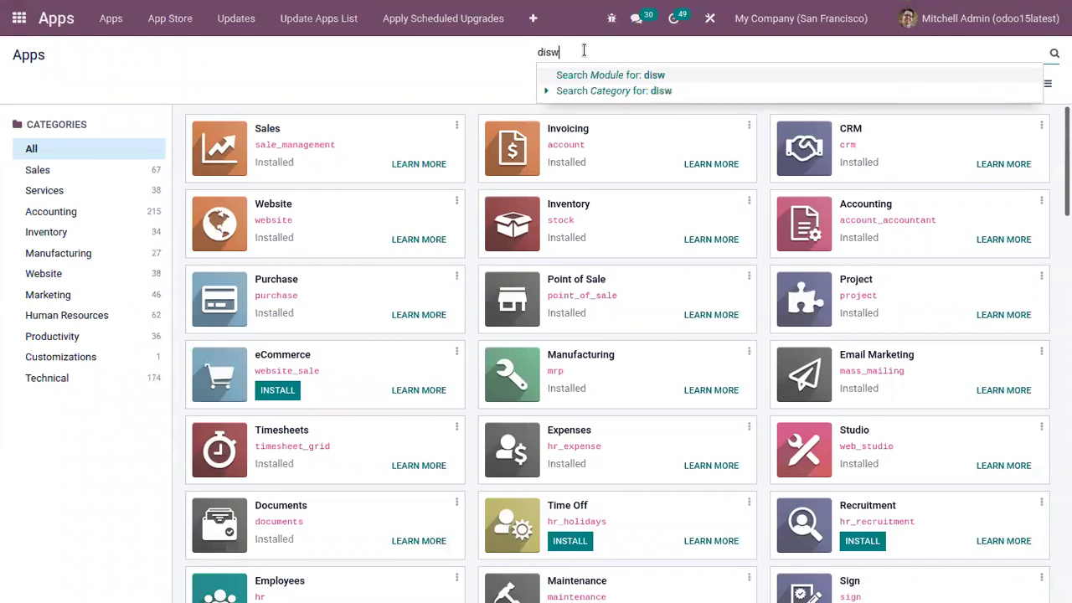
{"action": "type", "text": "k"}
{"action": "key", "text": "Return"}
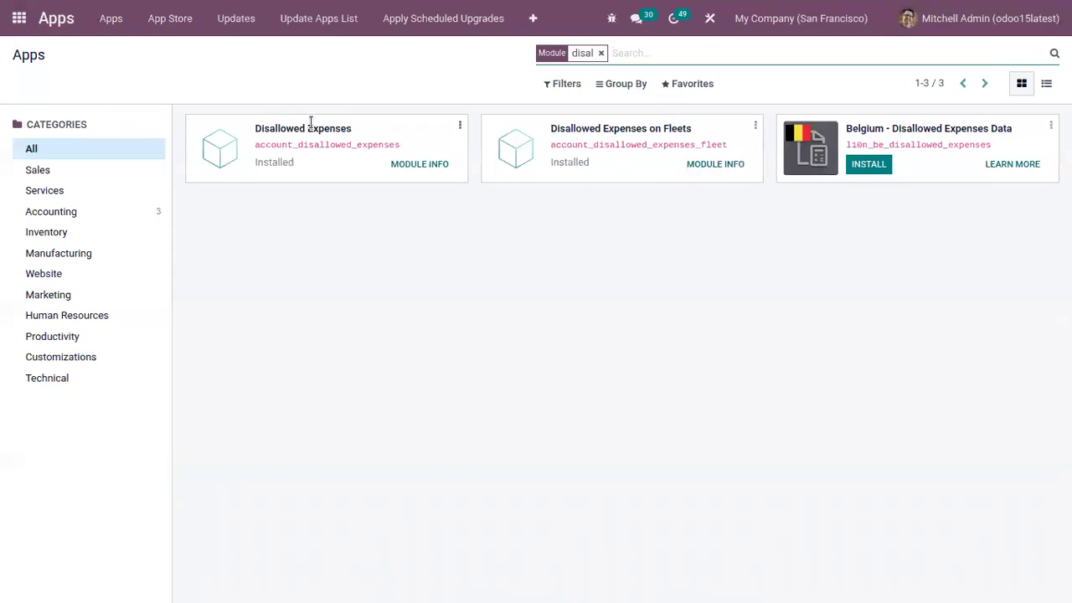
{"action": "left_click", "coordinate": [19, 20]}
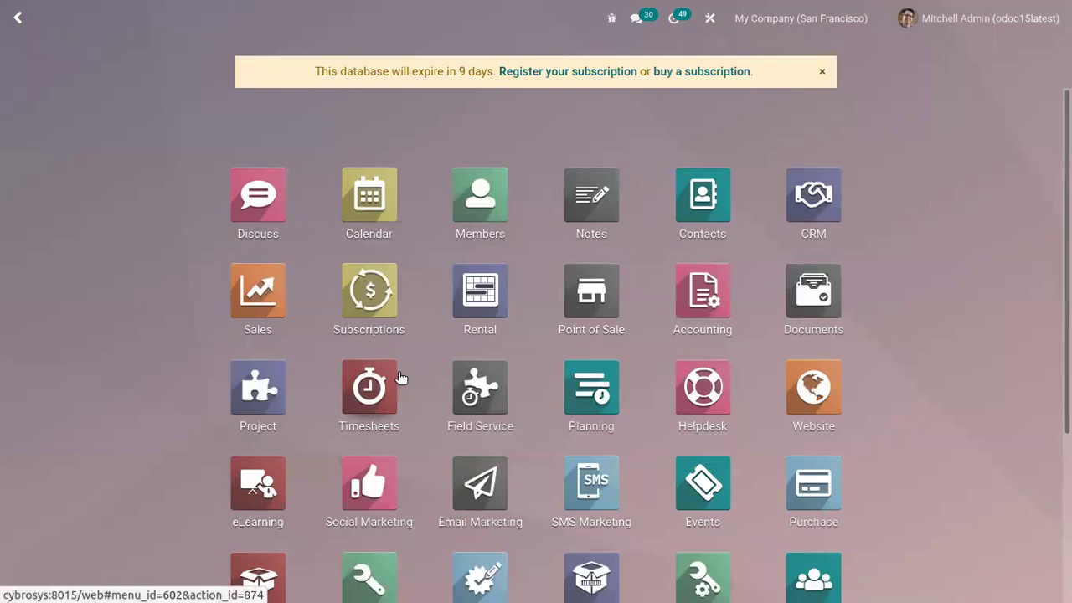
{"action": "type", "text": "fl"}
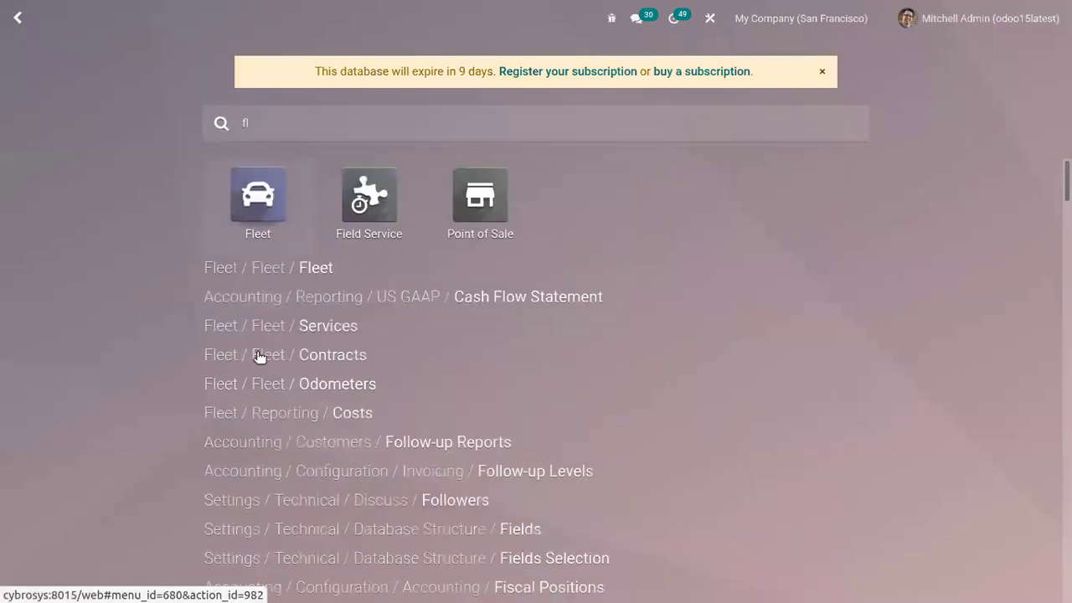
{"action": "left_click", "coordinate": [285, 208]}
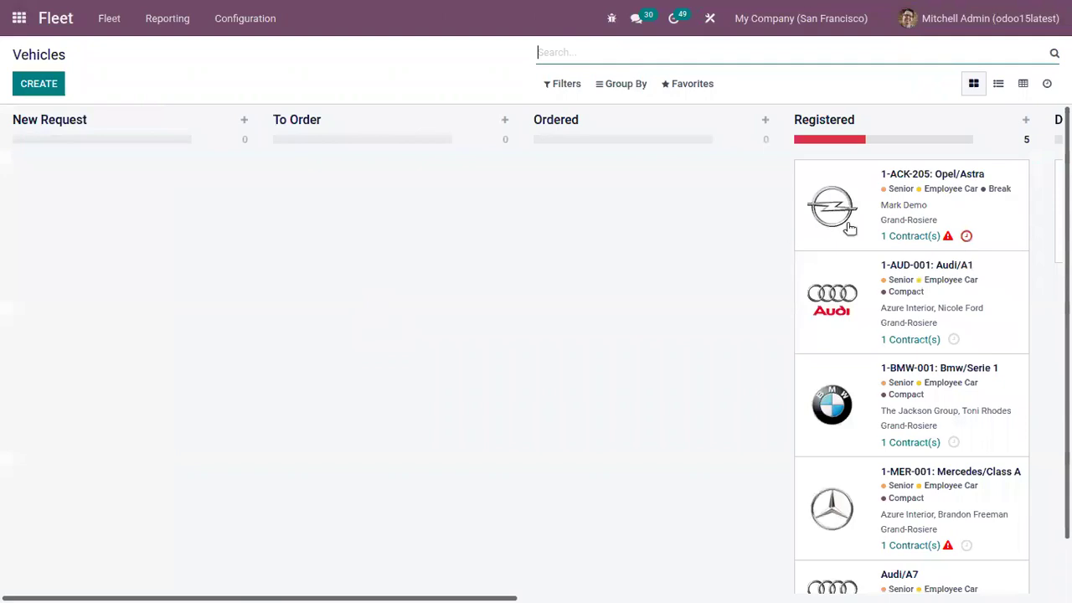
{"action": "left_click", "coordinate": [854, 208]}
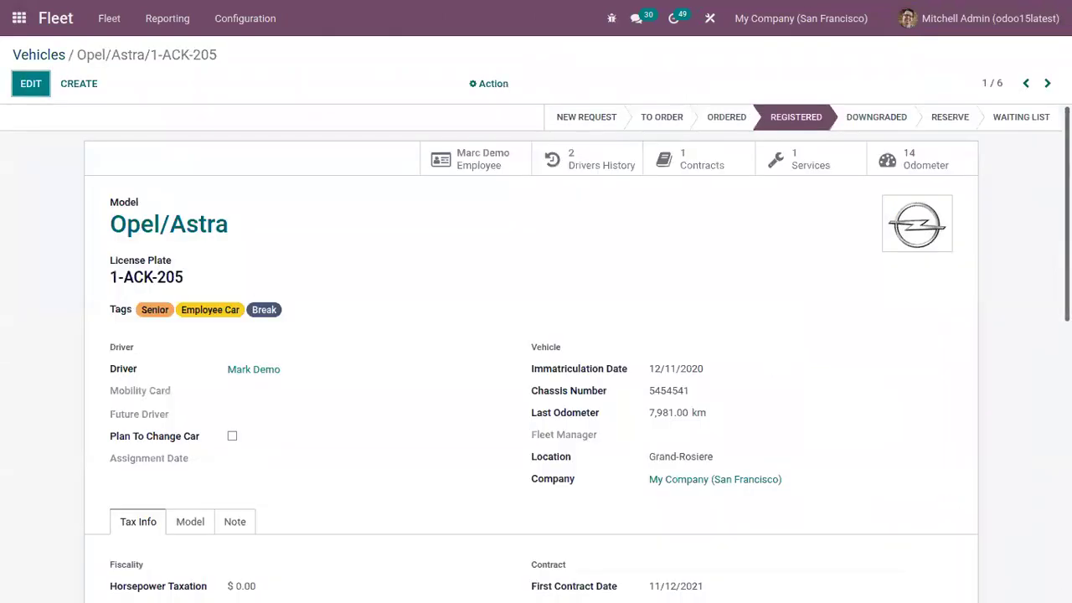
{"action": "scroll", "coordinate": [1046, 435], "scroll_direction": "down", "scroll_amount": 4}
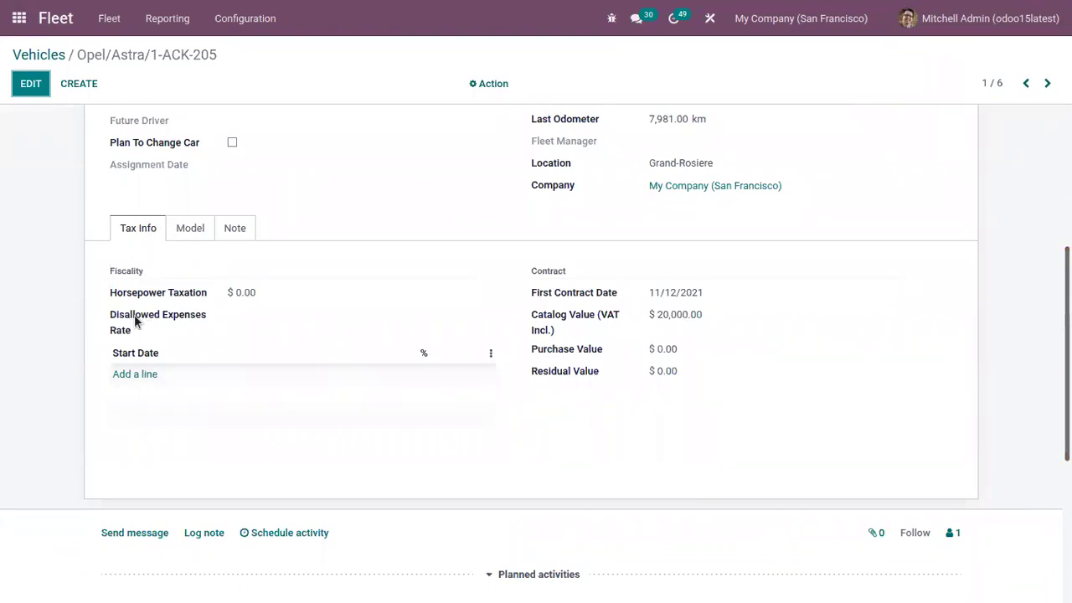
{"action": "left_click", "coordinate": [32, 86]}
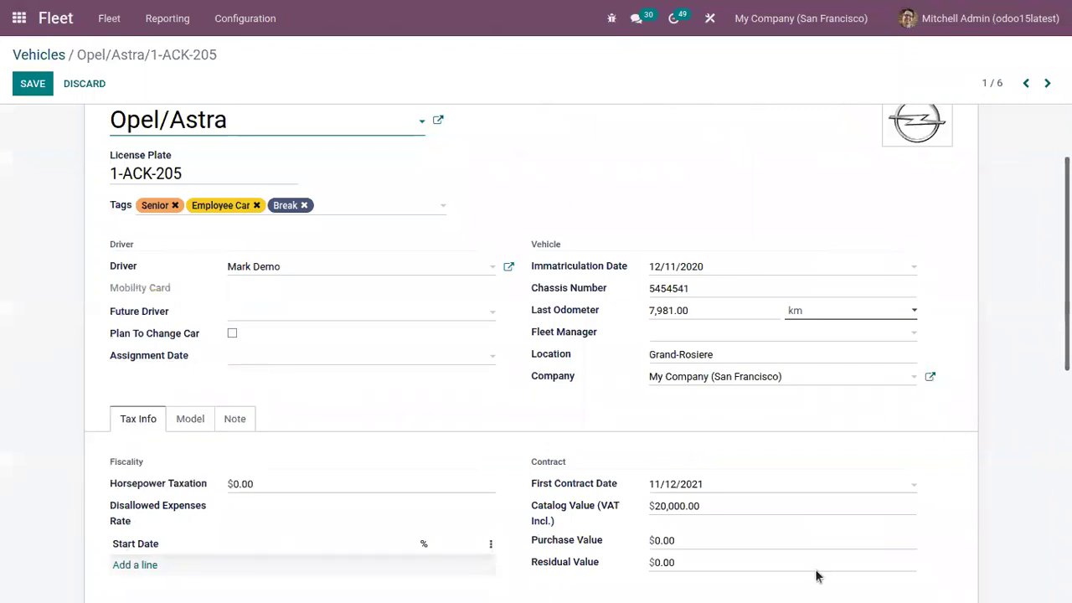
{"action": "scroll", "coordinate": [103, 335], "scroll_direction": "down", "scroll_amount": 3}
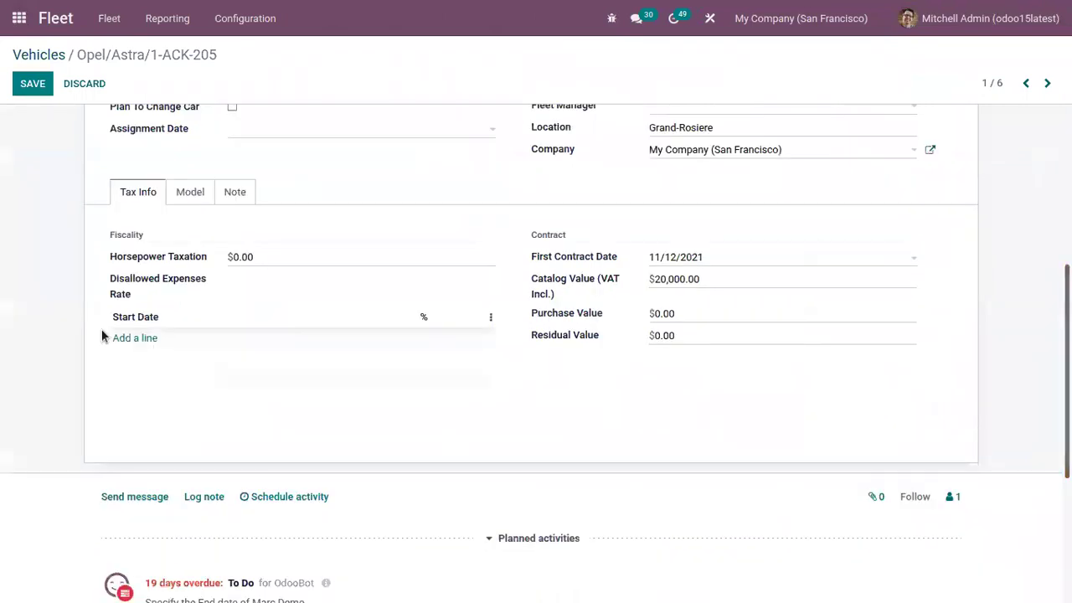
{"action": "left_click", "coordinate": [146, 338]}
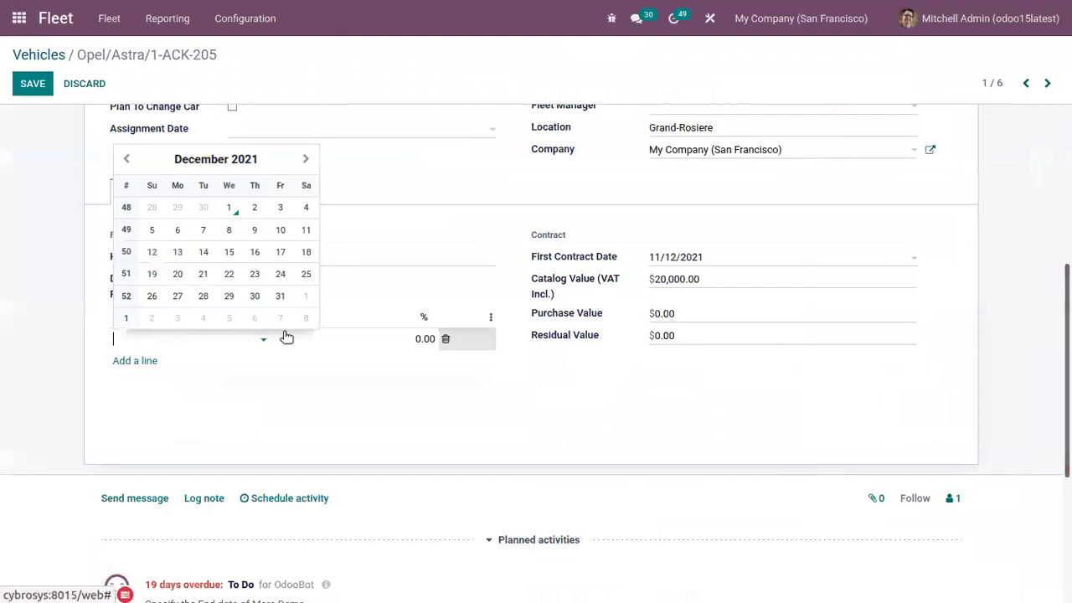
{"action": "left_click", "coordinate": [404, 293]}
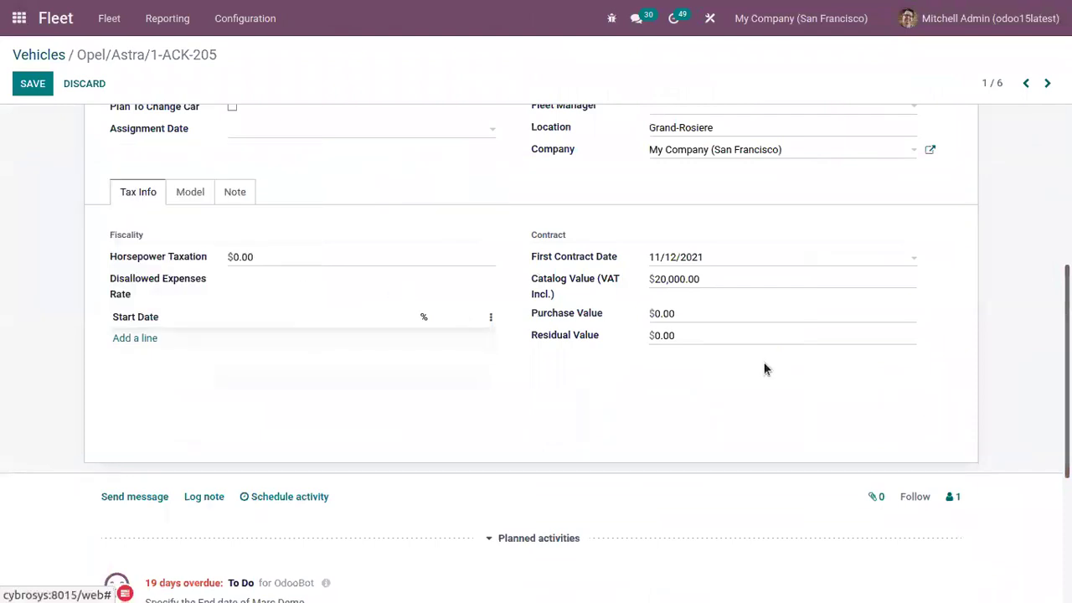
{"action": "scroll", "coordinate": [419, 252], "scroll_direction": "up", "scroll_amount": 3}
{"action": "left_click", "coordinate": [31, 83]}
{"action": "mouse_move", "coordinate": [4, 7]}
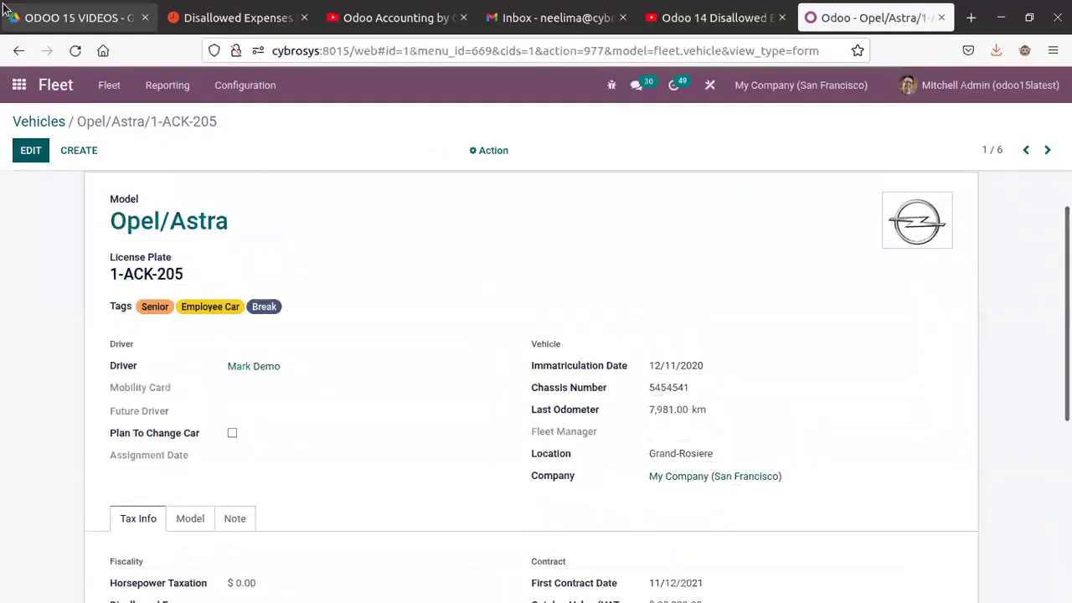
Step: Go from the home screen into Accounting and open the Disallowed Expenses report from Reporting
{"action": "left_click", "coordinate": [18, 15]}
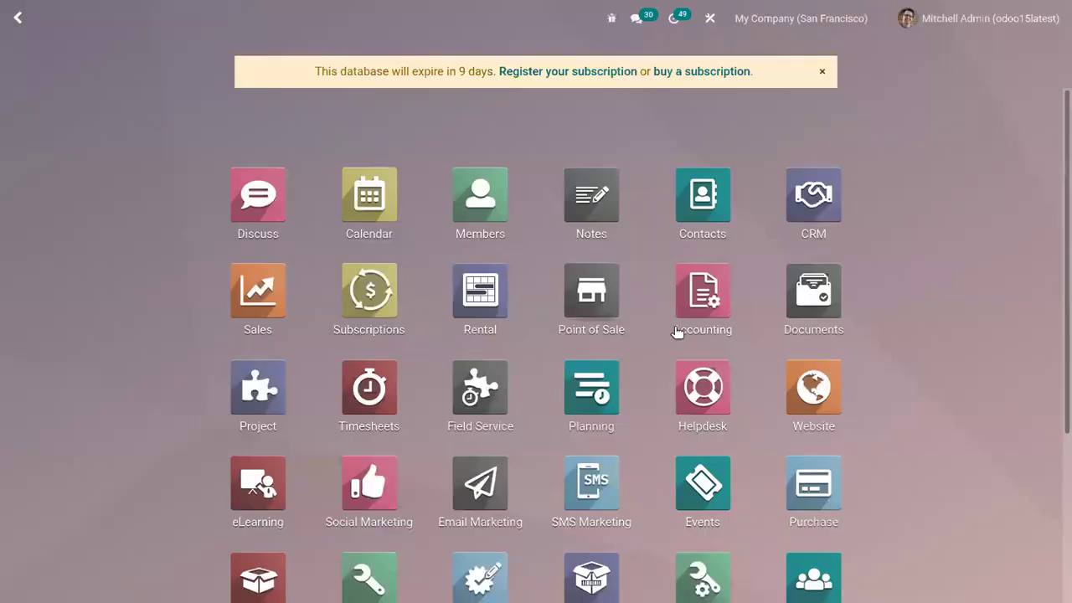
{"action": "left_click", "coordinate": [691, 312]}
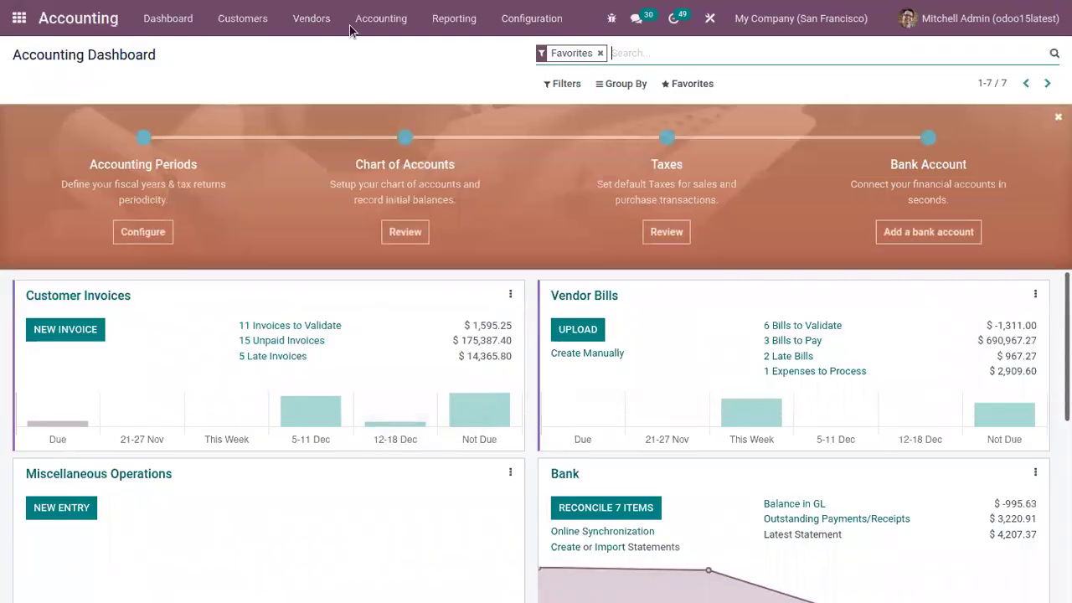
{"action": "left_click", "coordinate": [439, 18]}
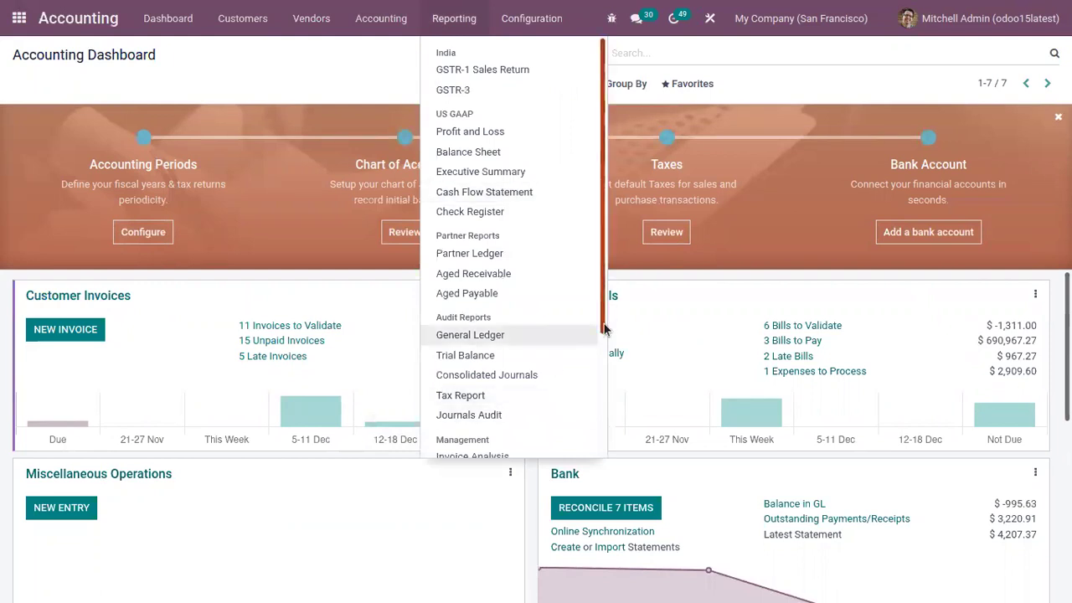
{"action": "left_click_drag", "start_coordinate": [605, 329], "coordinate": [594, 426]}
{"action": "left_click", "coordinate": [506, 390]}
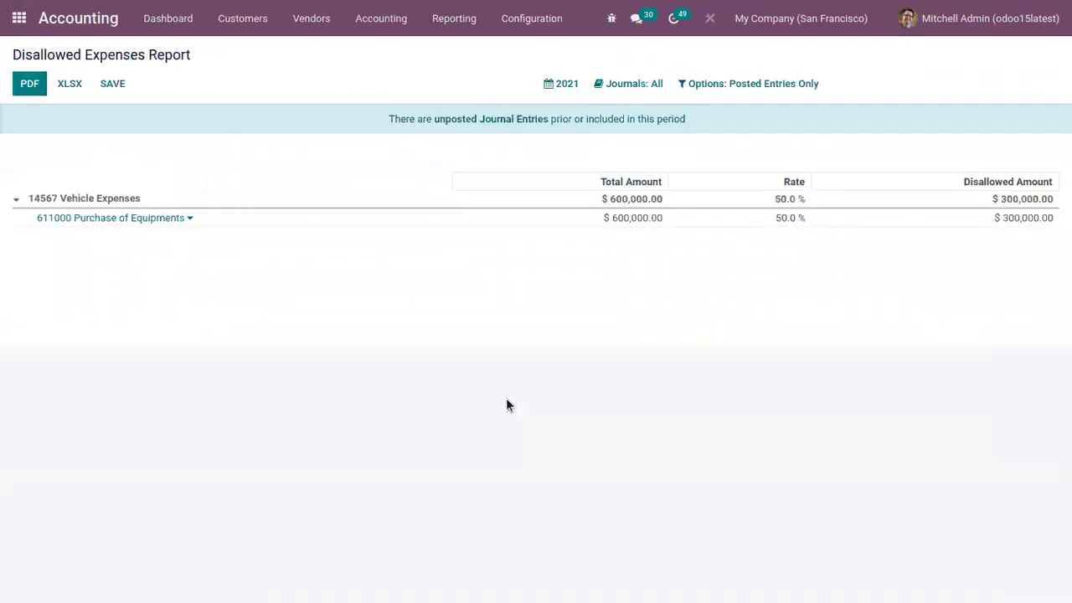